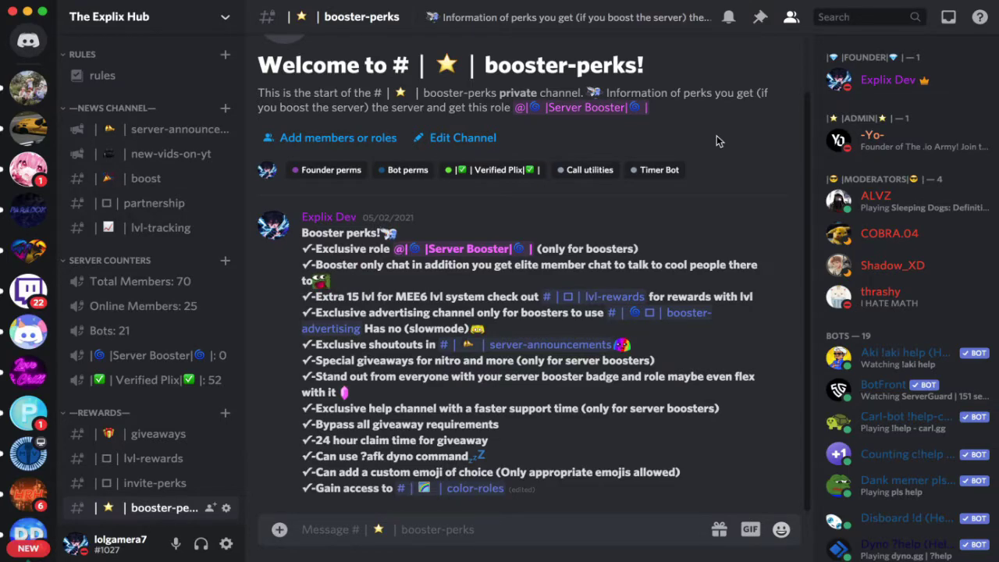
Step: View the MEE6 bot's profile in The Explix Hub's member list and look through the server's channels
scroll(927, 377, down, 5)
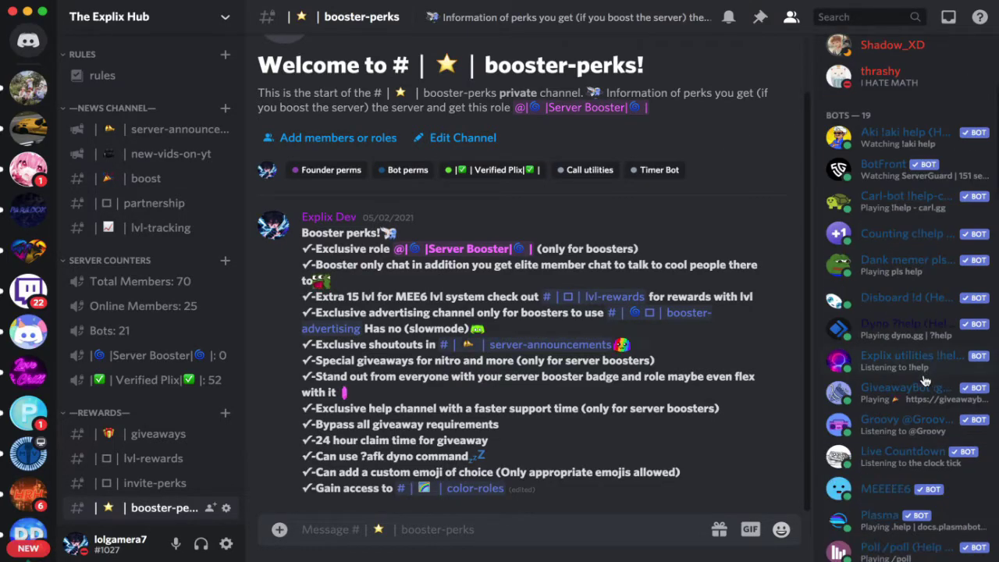
click(871, 497)
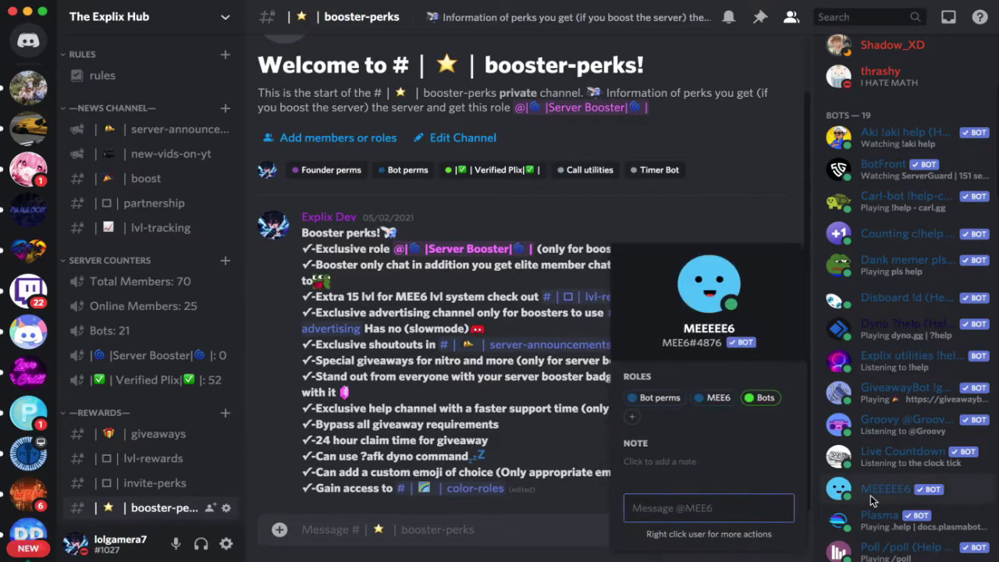
click(871, 497)
scroll(897, 468, up, 5)
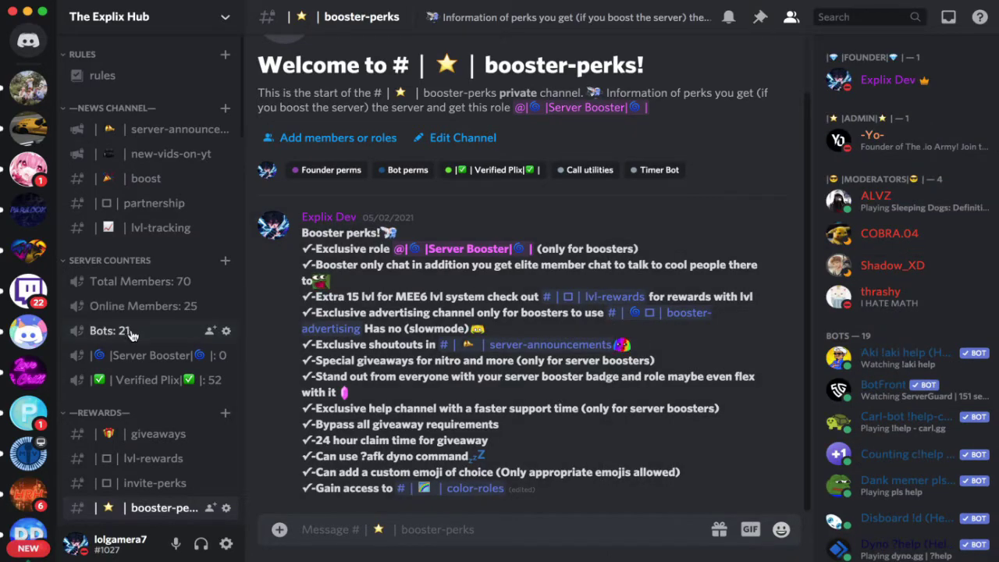
scroll(133, 335, down, 8)
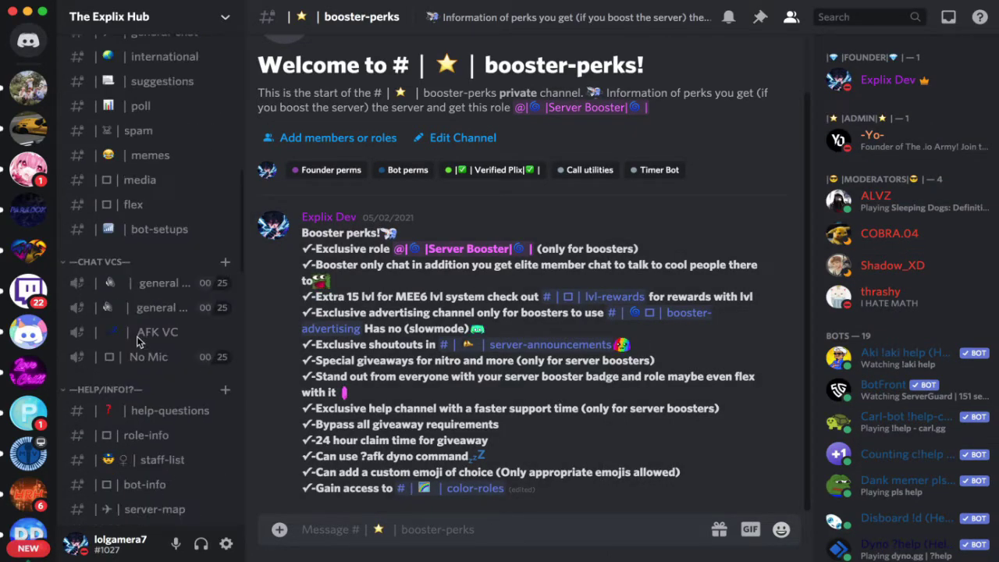
scroll(140, 344, down, 6)
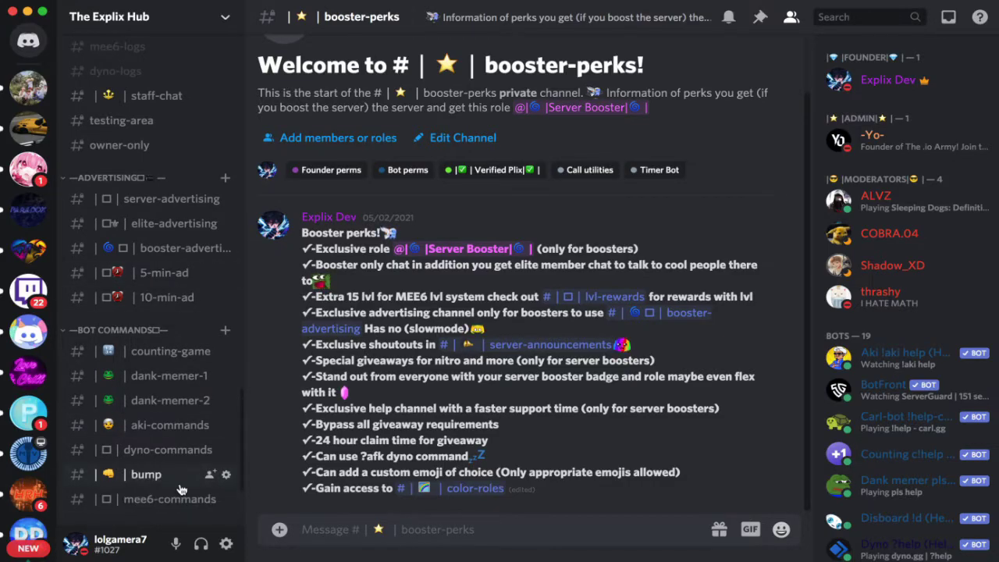
scroll(168, 453, up, 12)
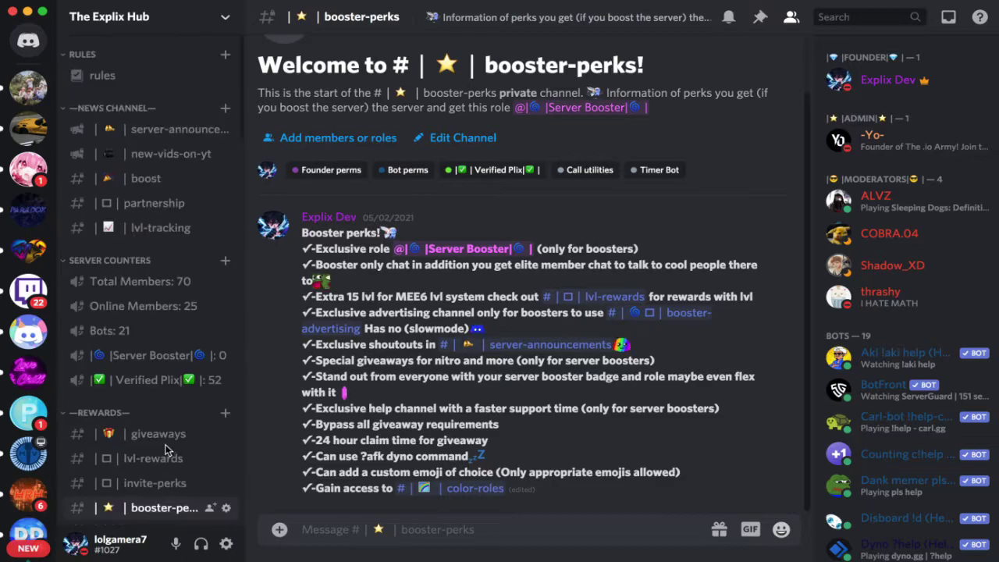
Step: Switch to the Chrome window showing mee6.xyz and reload the site
key(super+Tab)
key(super+Tab)
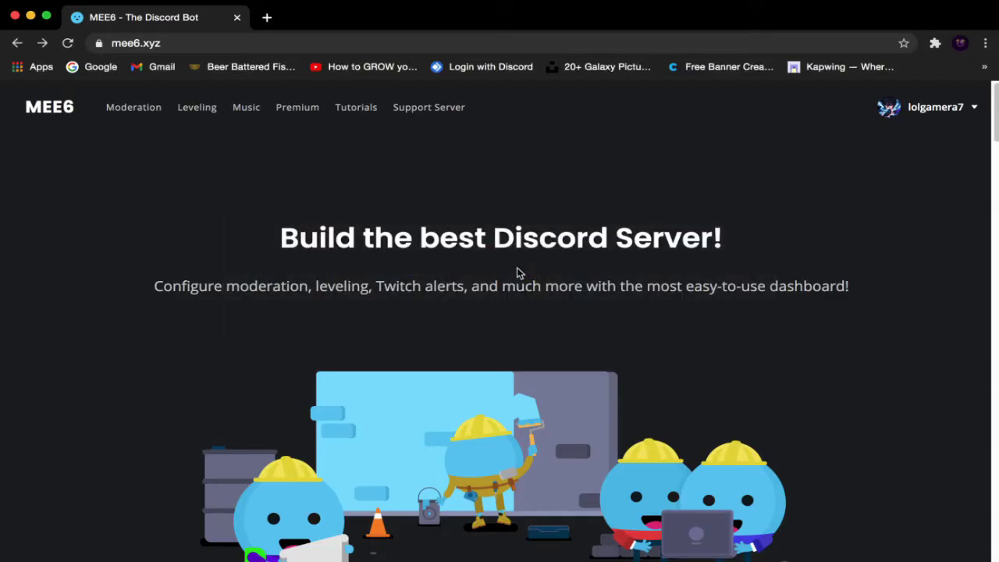
key(super+r)
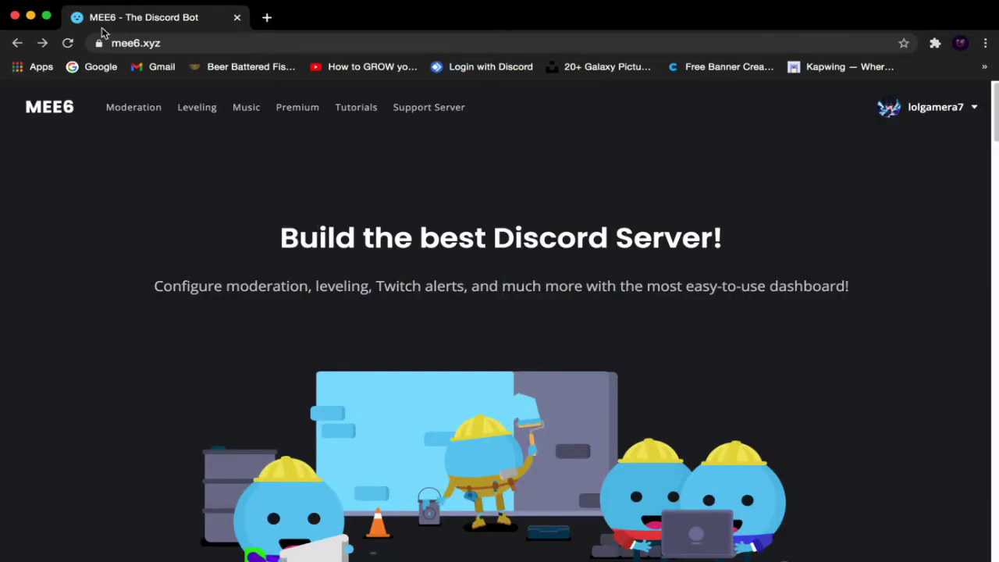
drag(186, 43, 72, 40)
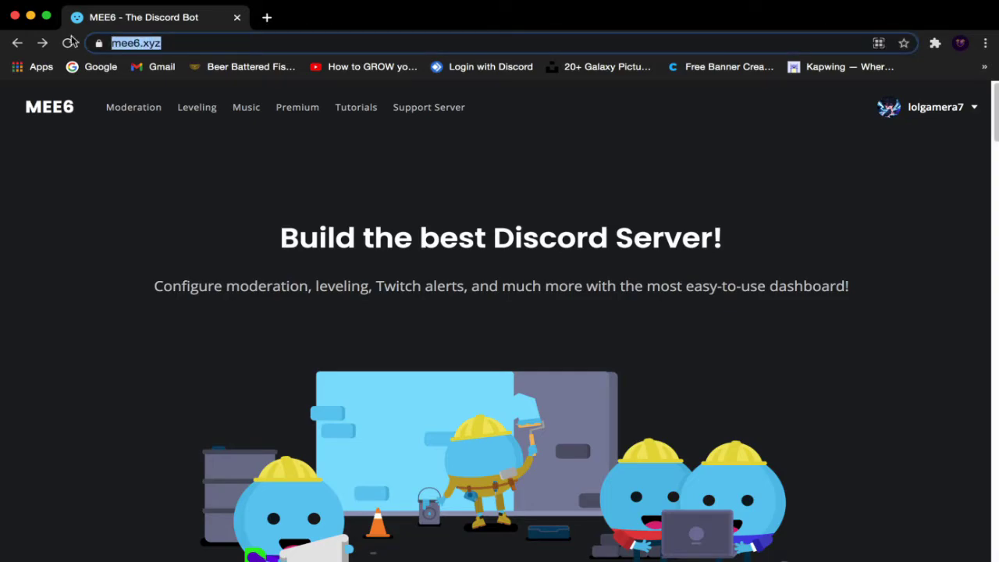
click(252, 178)
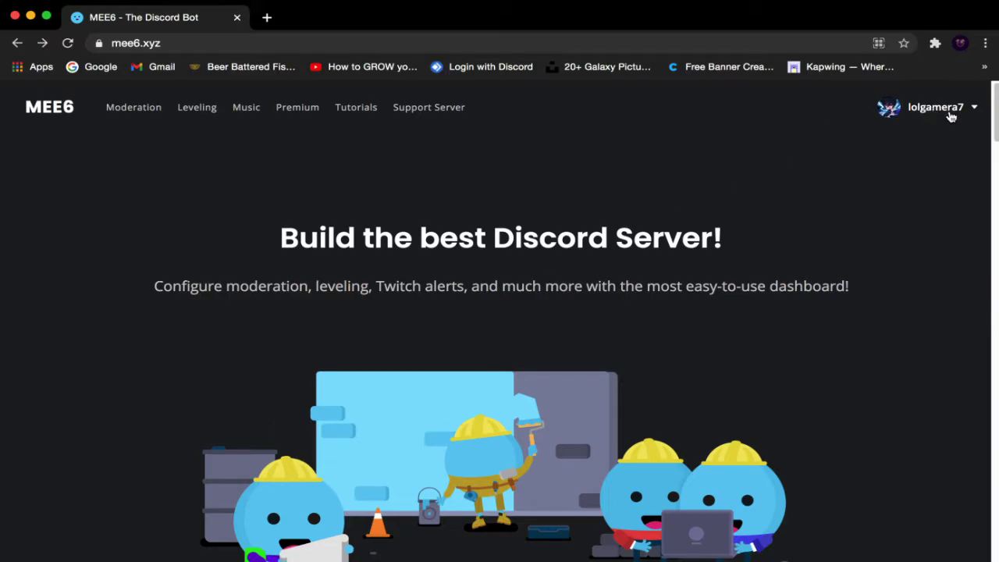
Step: Go to the account's server list and open the MEE6 dashboard for The Explix Hub
click(973, 110)
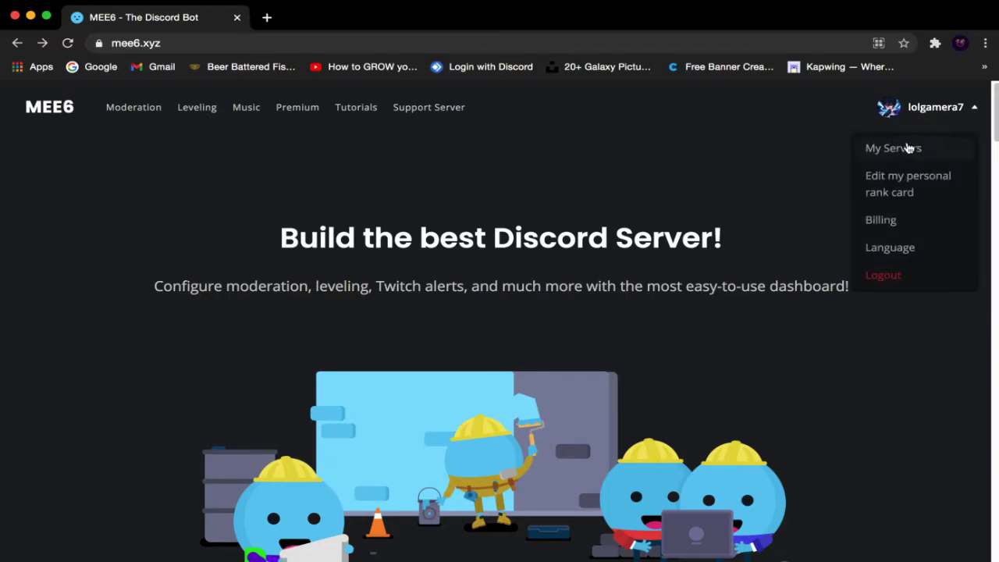
click(847, 148)
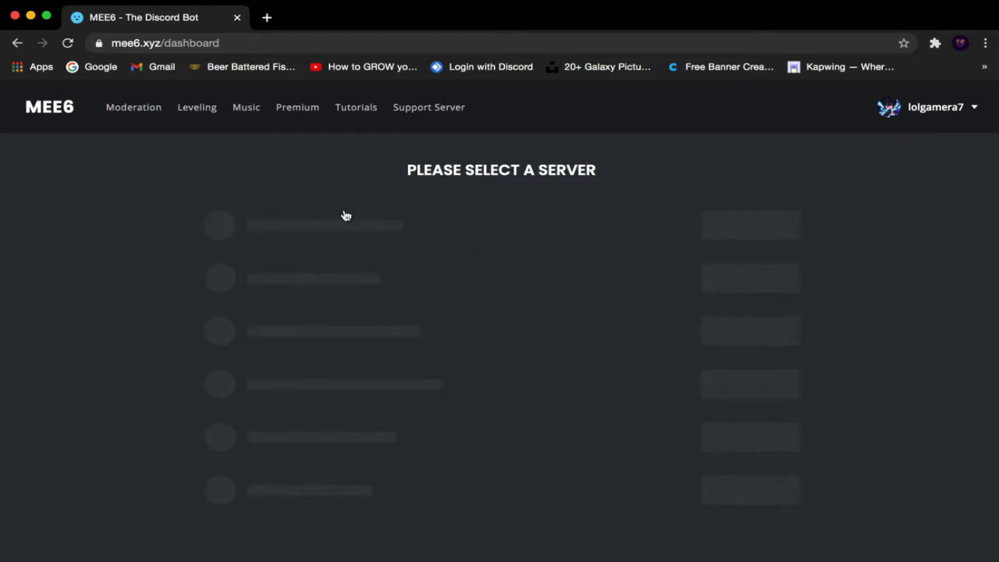
scroll(377, 243, down, 1)
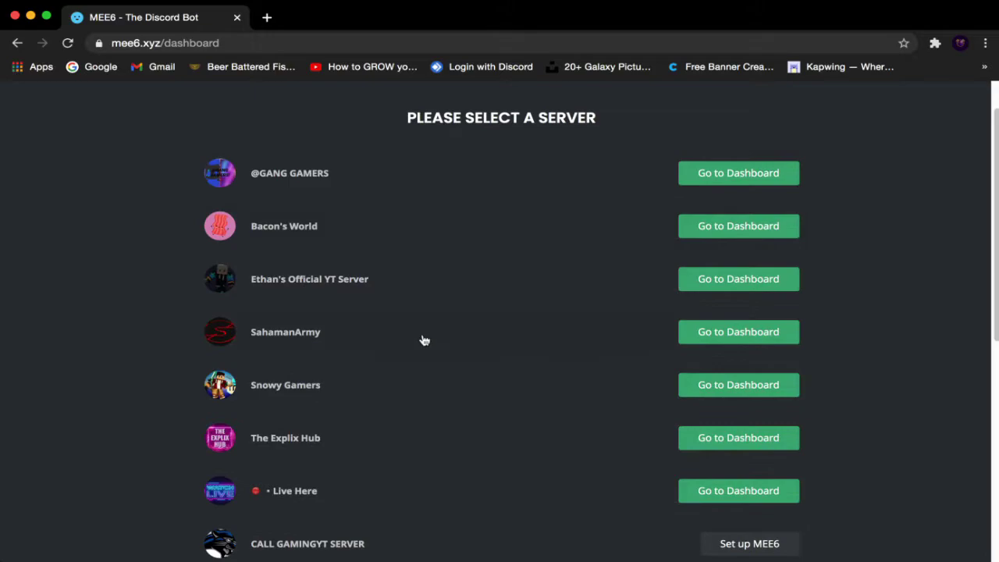
click(739, 439)
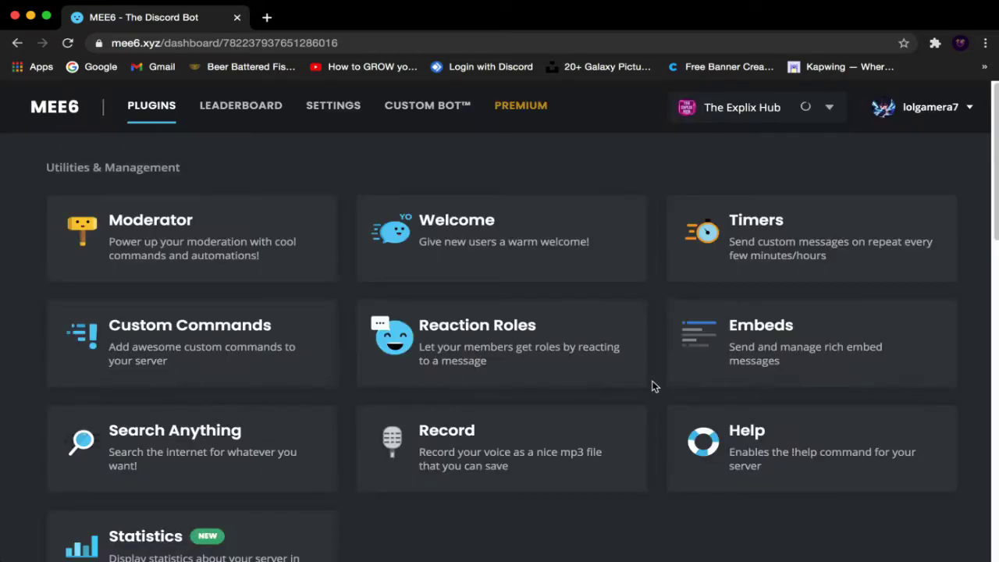
Step: Enable the Economy plugin for the server and look through its settings page
scroll(655, 388, down, 6)
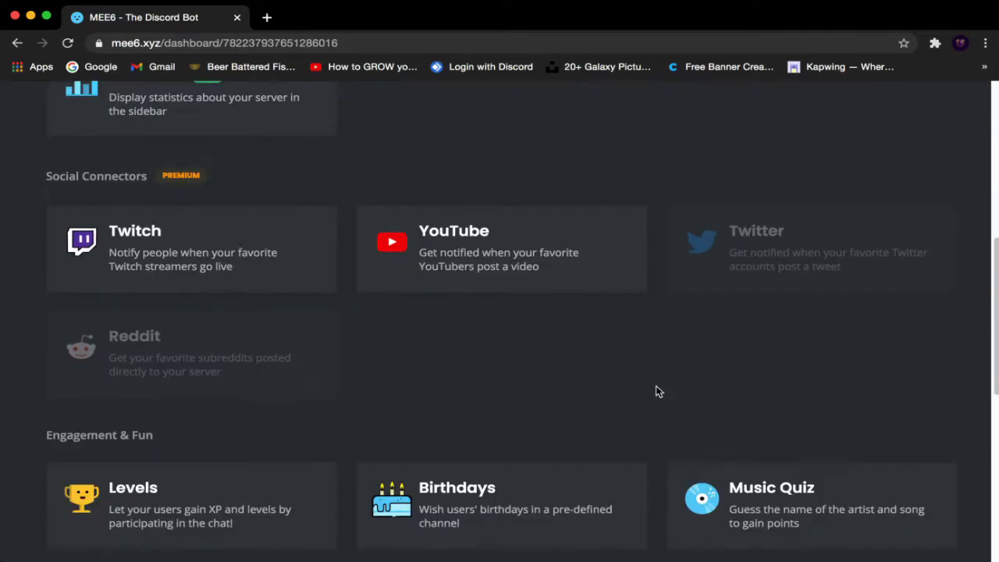
scroll(656, 390, down, 2)
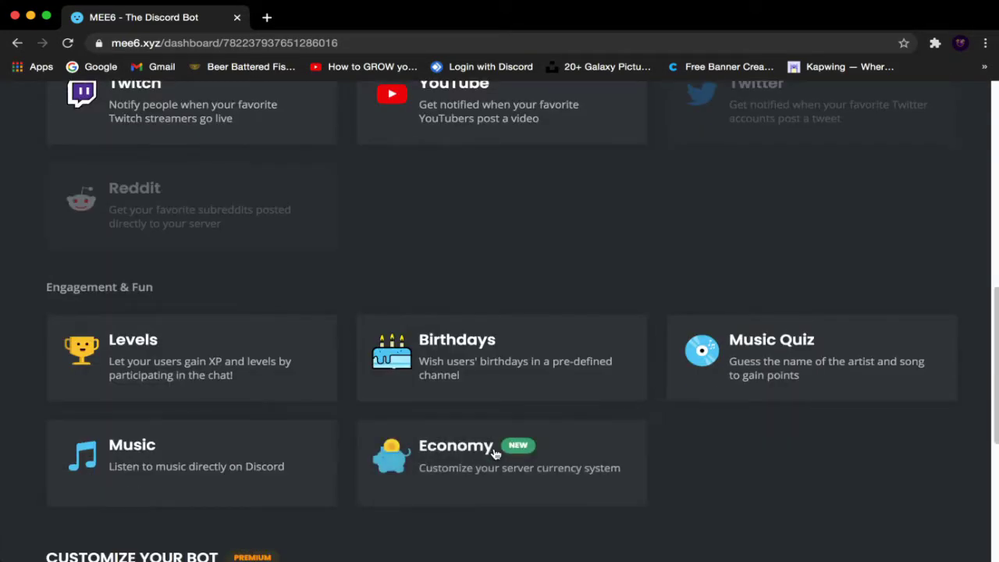
click(569, 459)
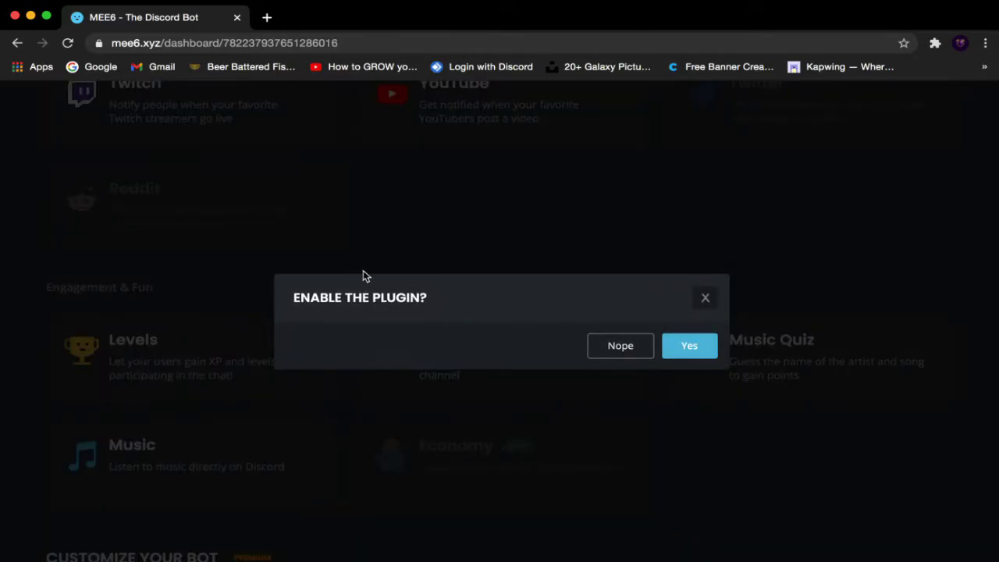
click(688, 349)
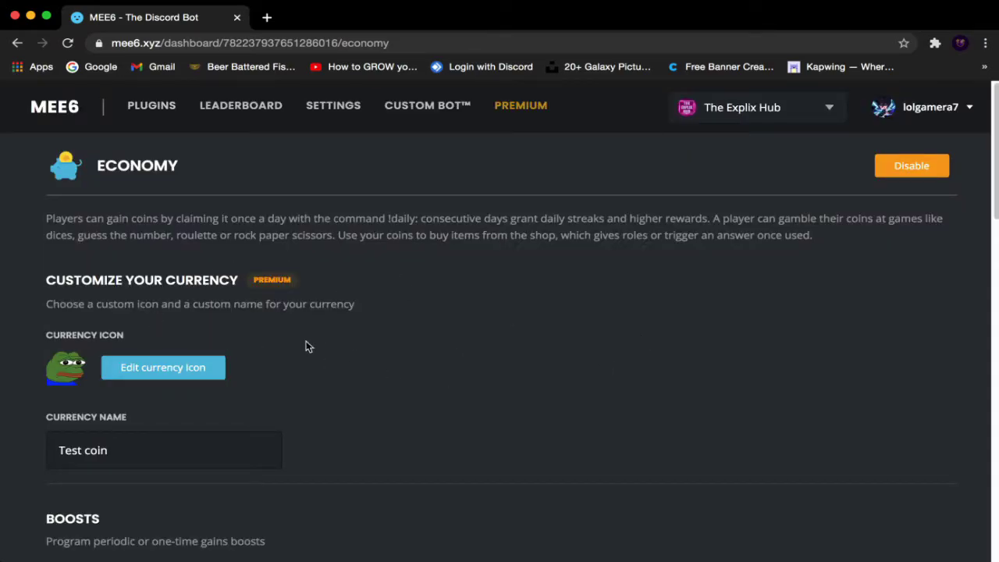
scroll(129, 325, down, 15)
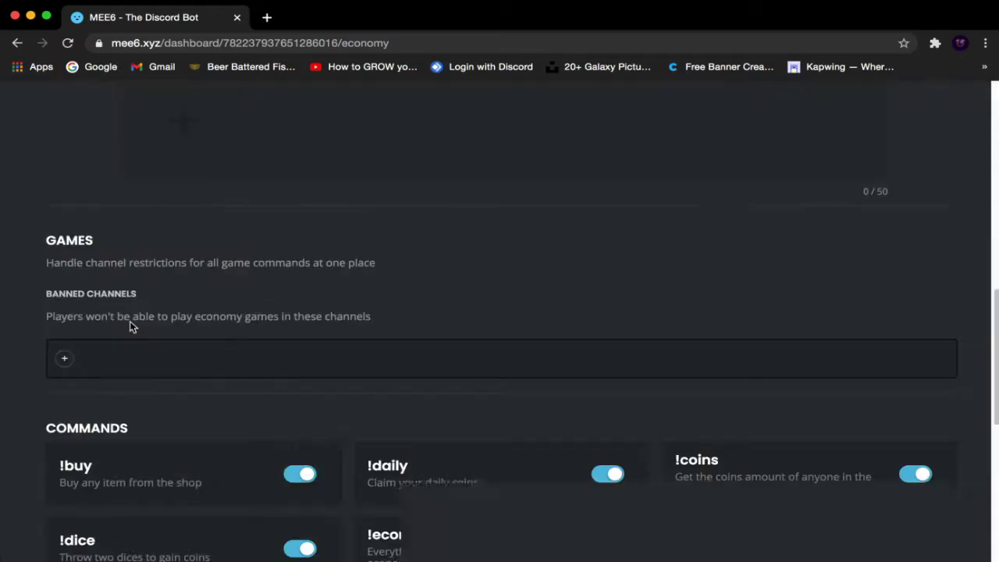
scroll(203, 390, up, 15)
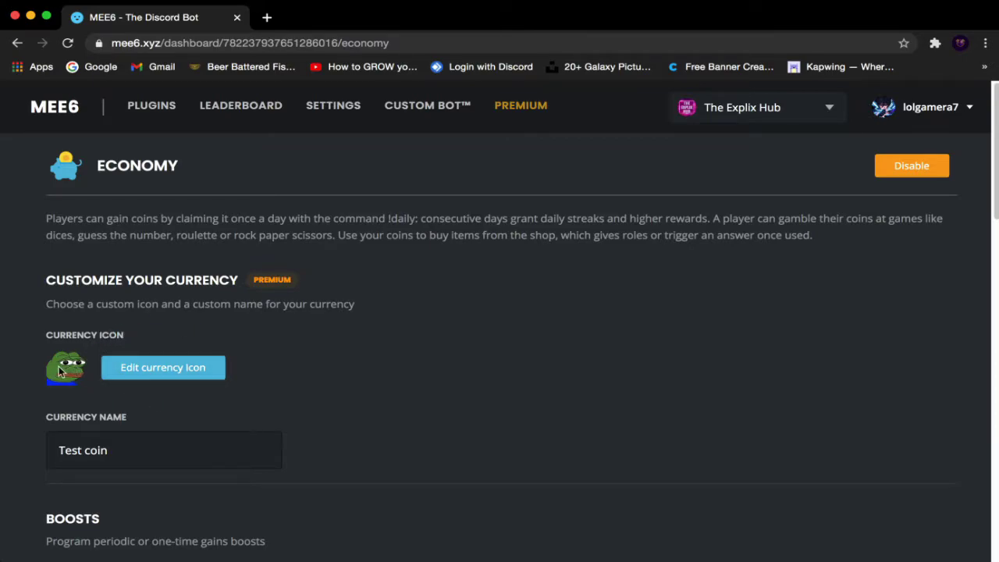
click(190, 371)
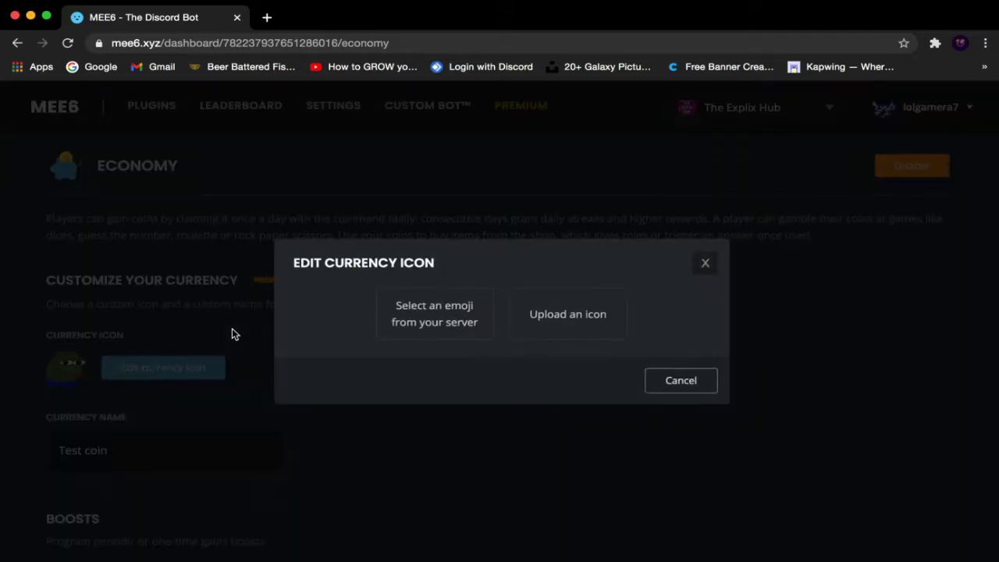
click(439, 314)
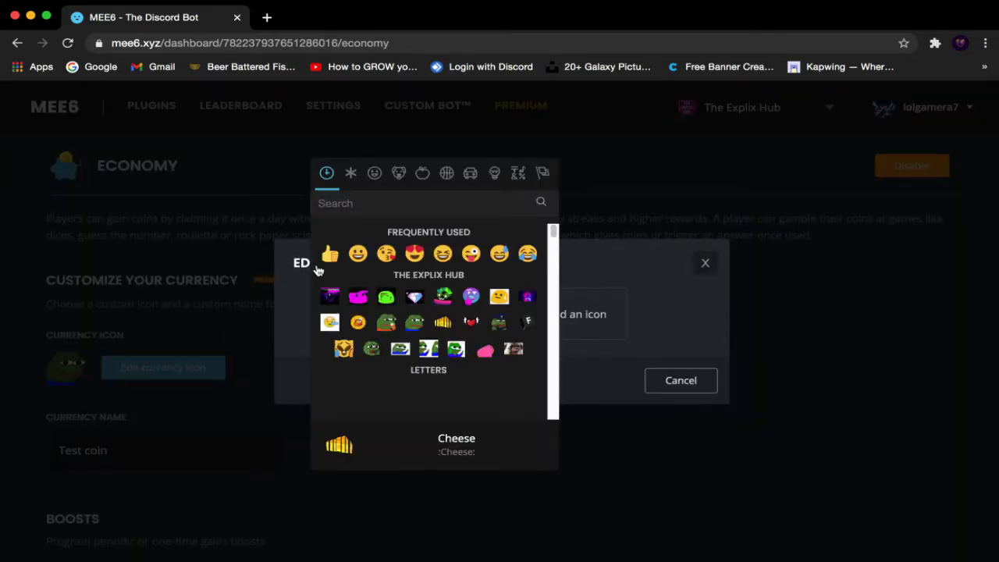
click(703, 263)
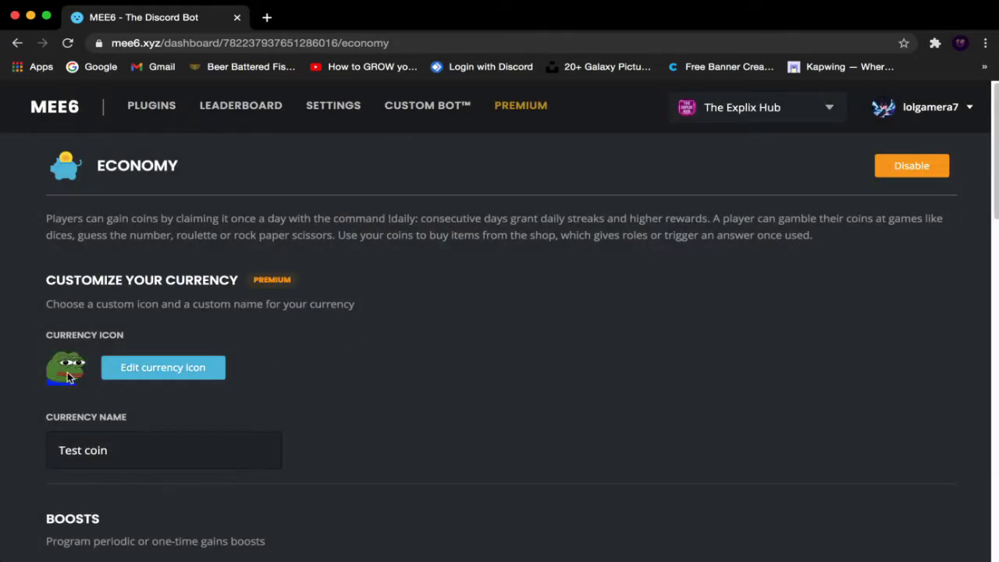
click(131, 373)
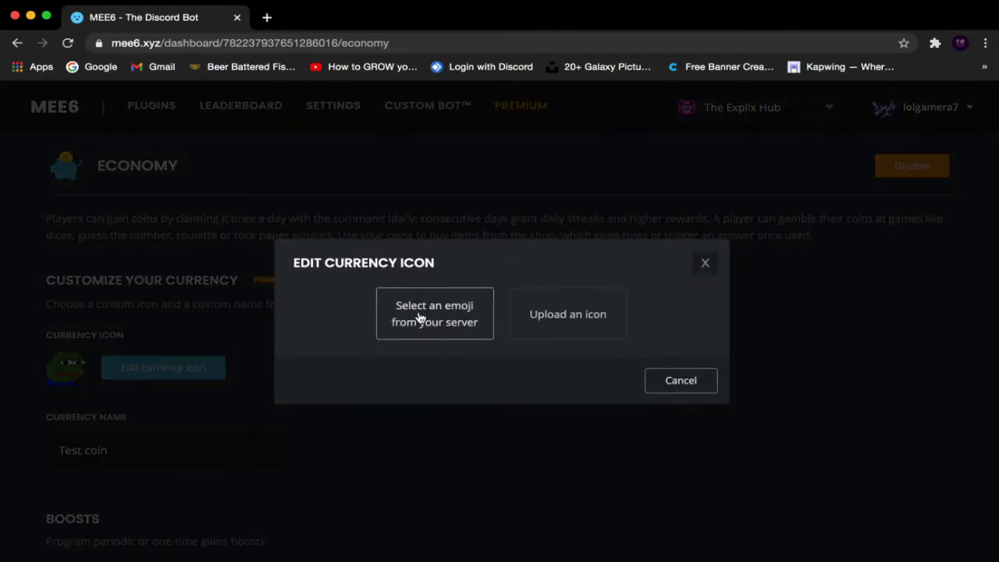
click(706, 264)
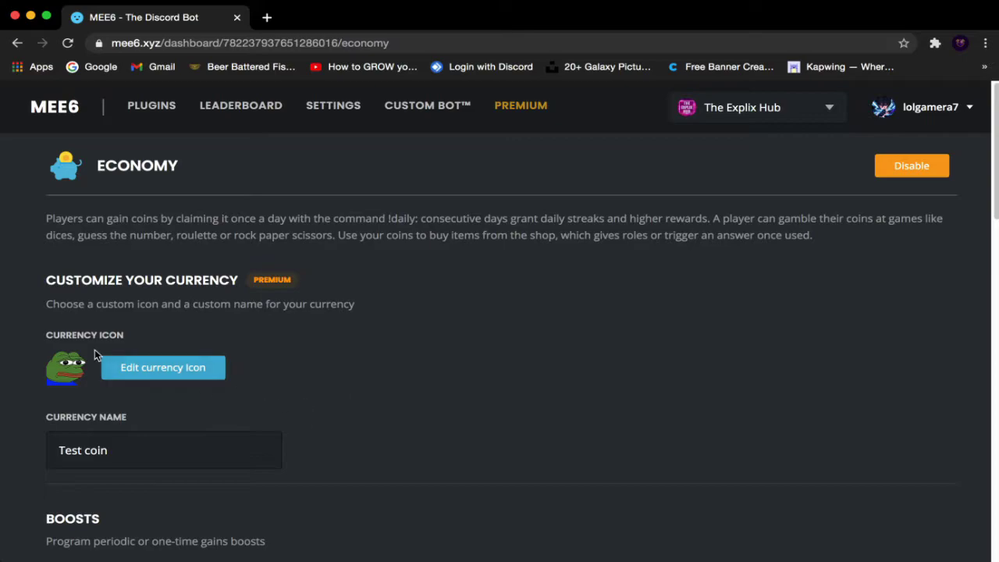
click(131, 367)
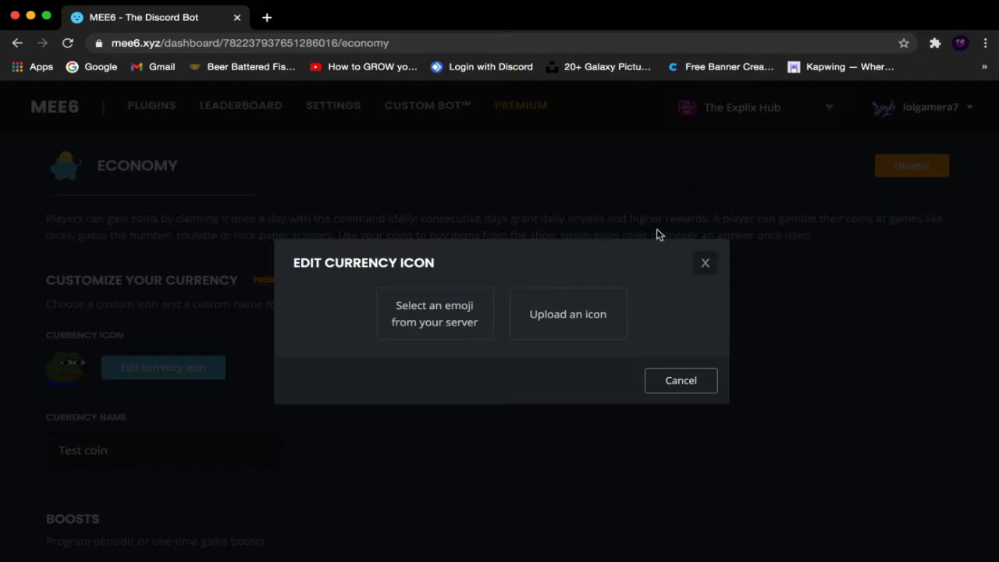
click(446, 317)
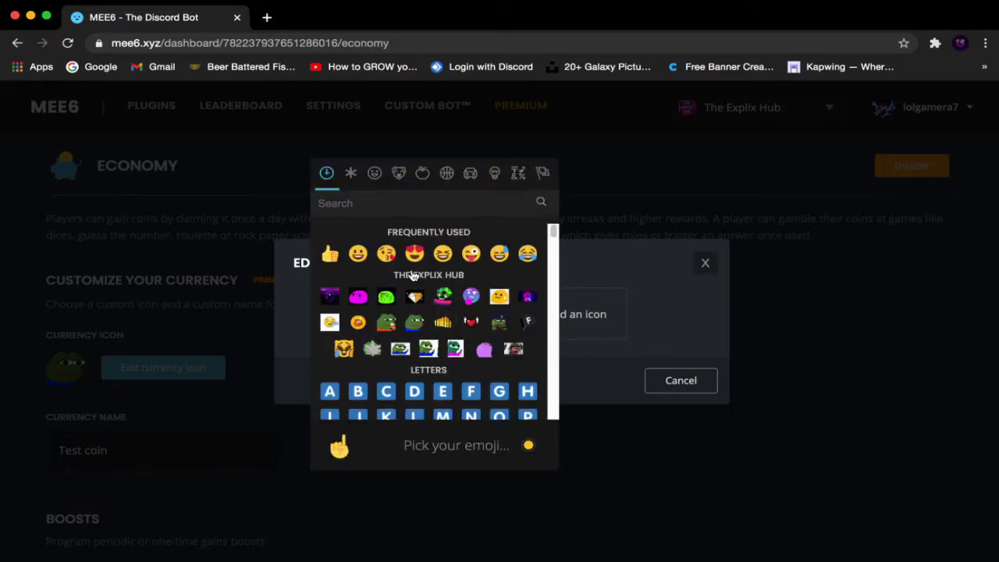
click(352, 321)
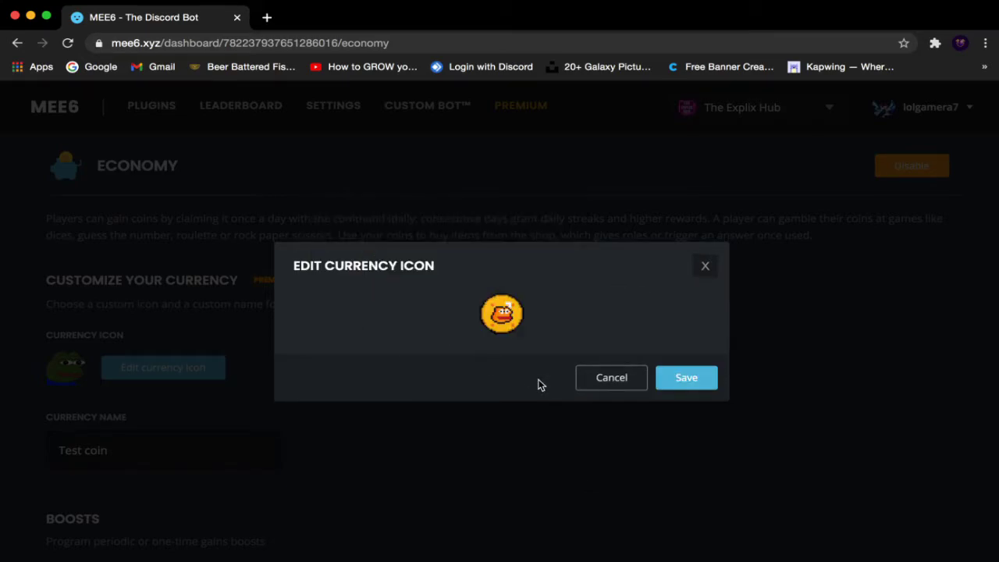
click(687, 379)
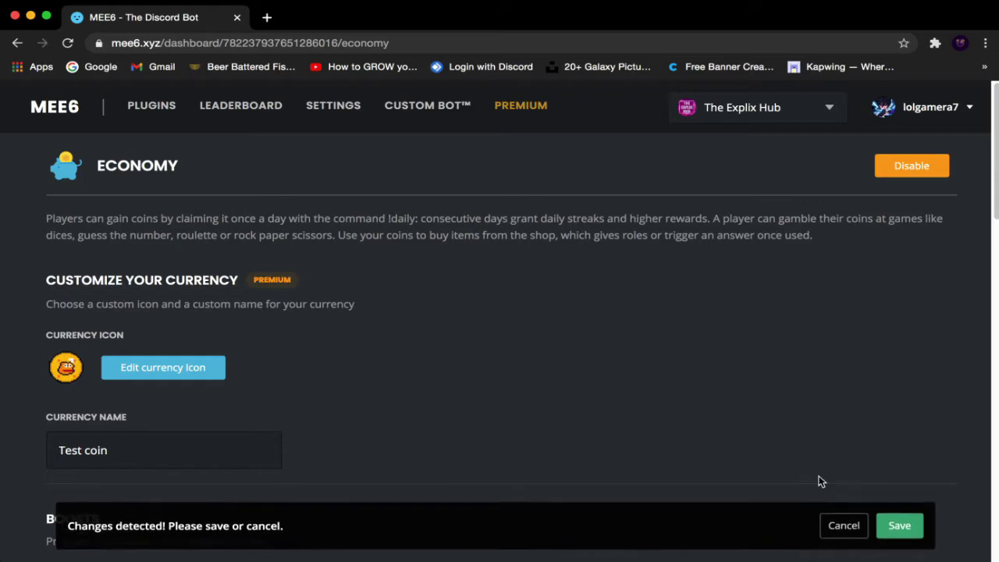
Step: Rename the currency to "PEPE coin"
scroll(483, 404, down, 1)
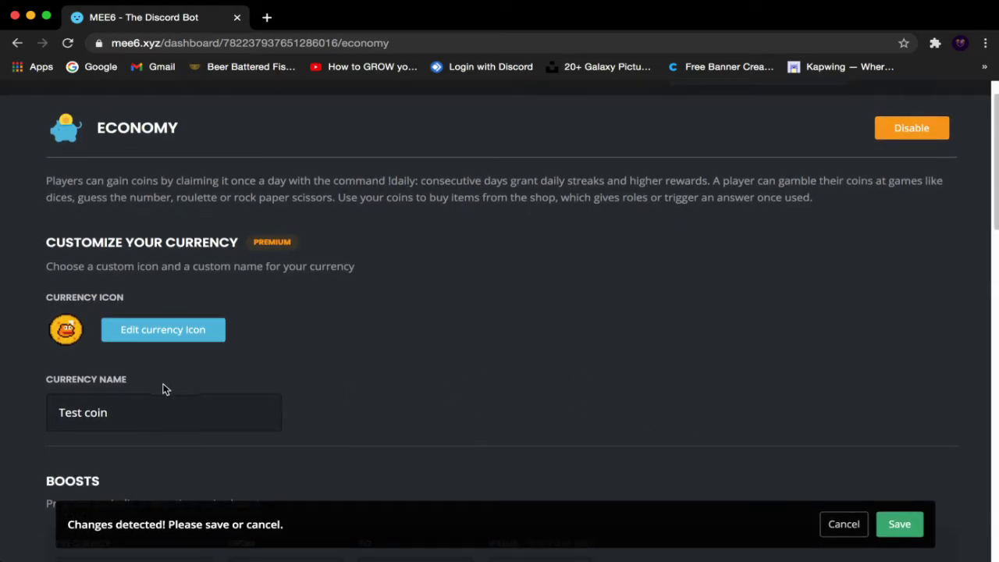
drag(149, 412, 9, 410)
key(BackSpace)
text(PEPE coin)
Step: Examine the Boosts section and the frequency options offered for the boost
scroll(422, 384, down, 3)
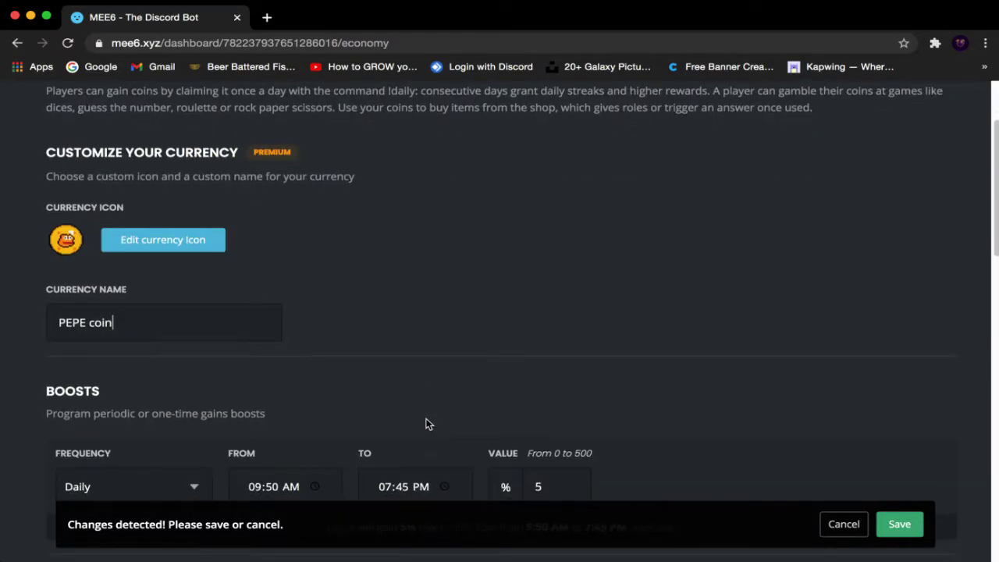
scroll(426, 428, down, 2)
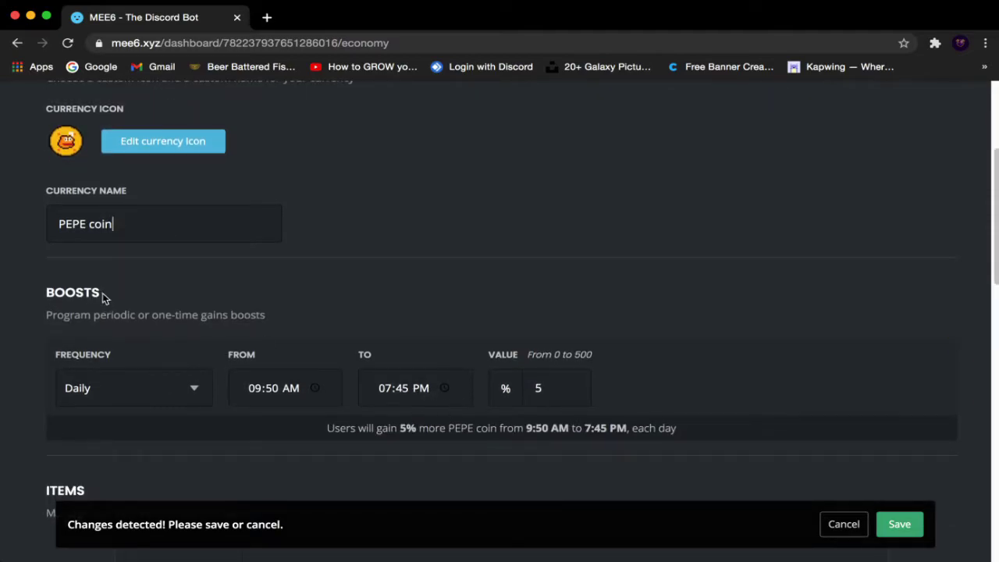
drag(102, 293, 45, 294)
click(141, 284)
click(117, 387)
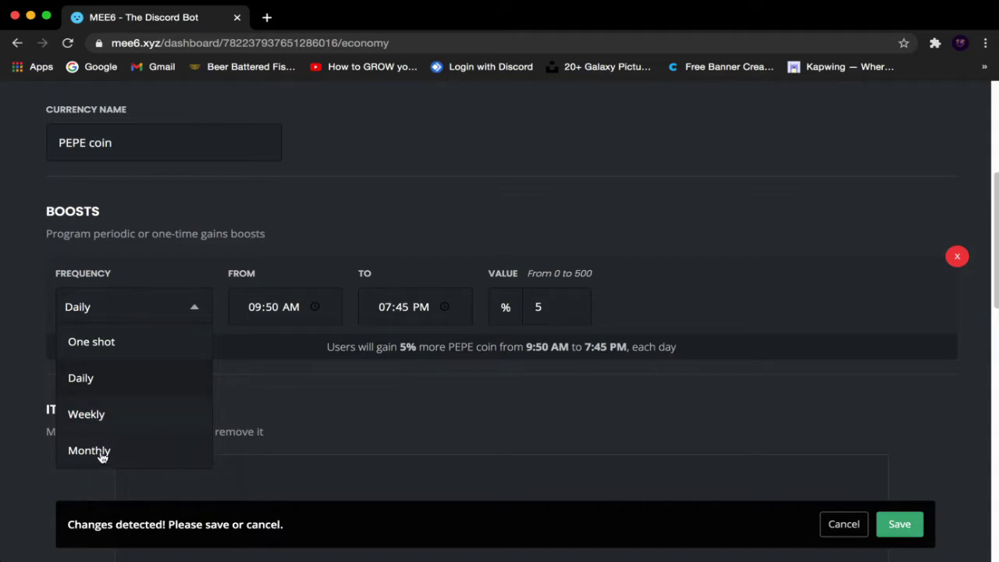
click(274, 417)
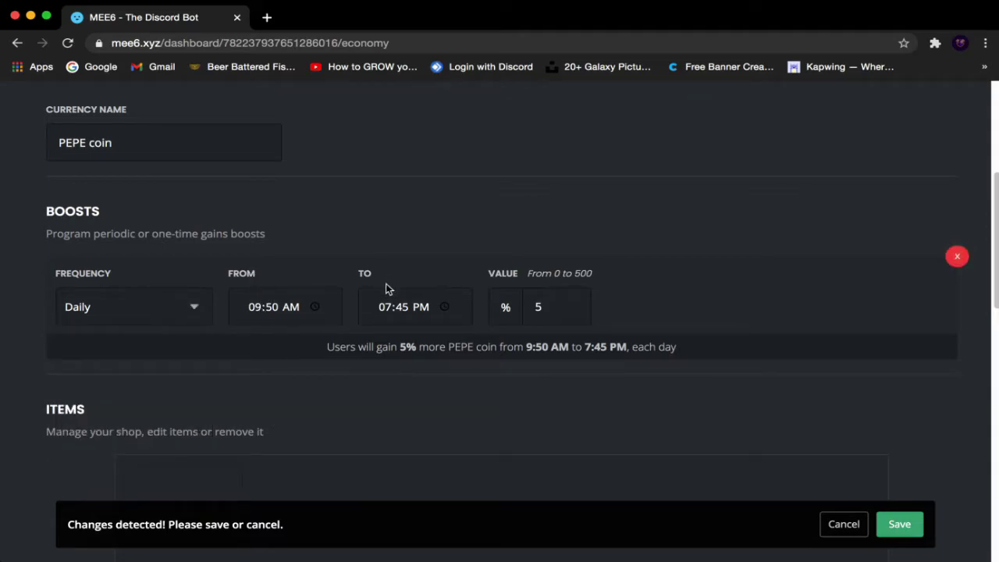
Step: Set the boost value to 500 percent
drag(549, 306, 509, 308)
key(BackSpace)
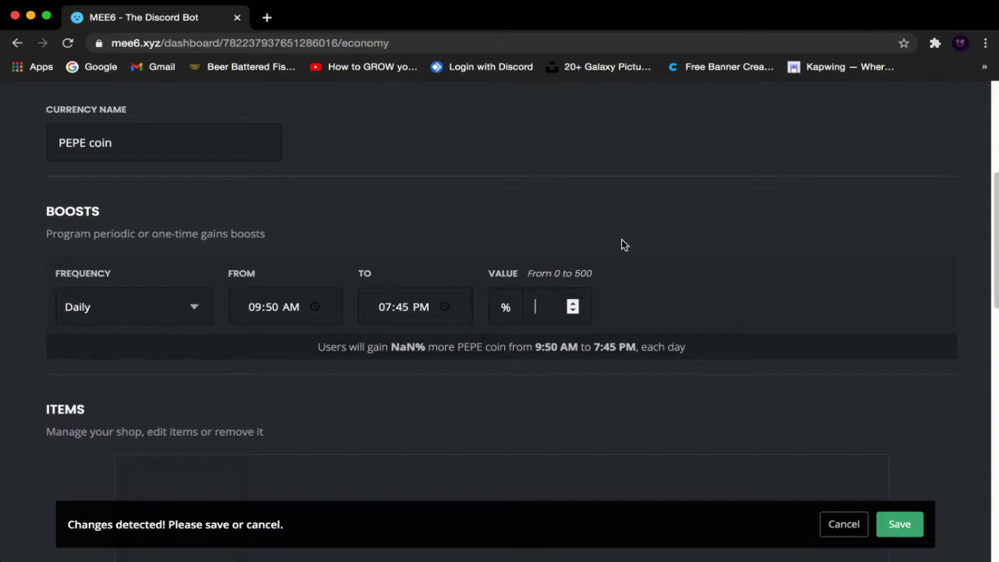
text(500)
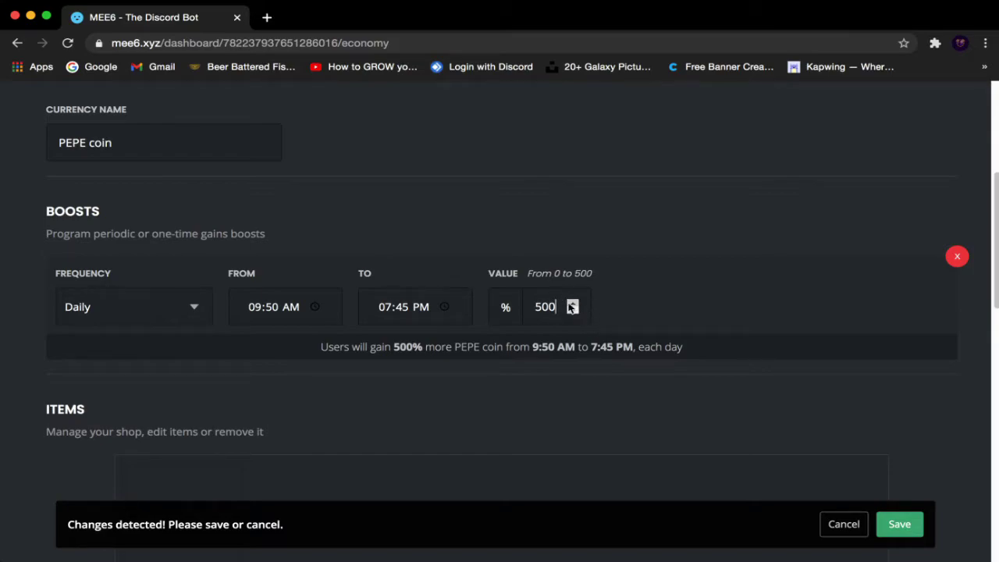
drag(556, 307, 514, 310)
click(622, 224)
Step: Try the One shot and Weekly frequencies for the boost and settle on Monthly
click(115, 308)
click(110, 338)
click(111, 307)
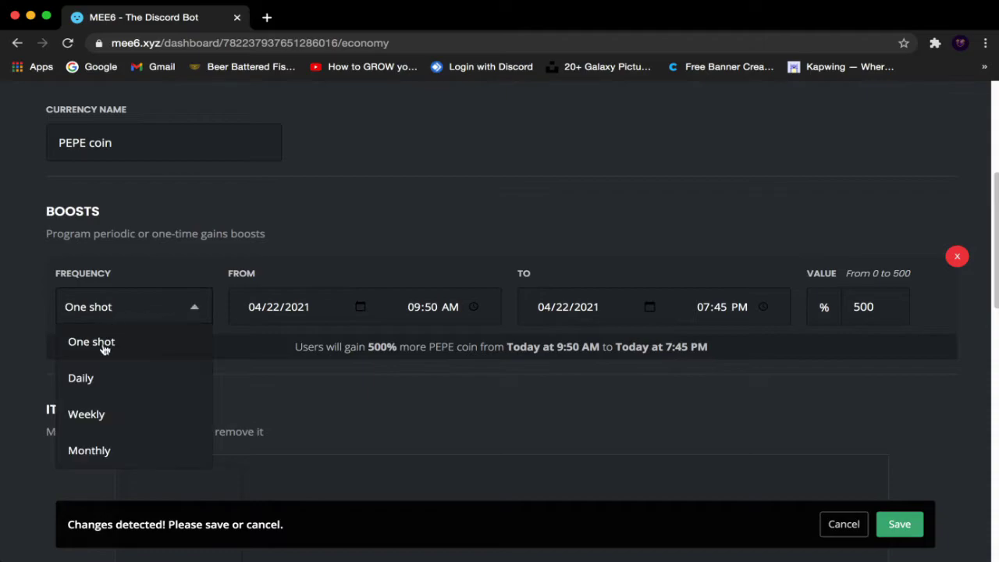
click(89, 413)
click(109, 321)
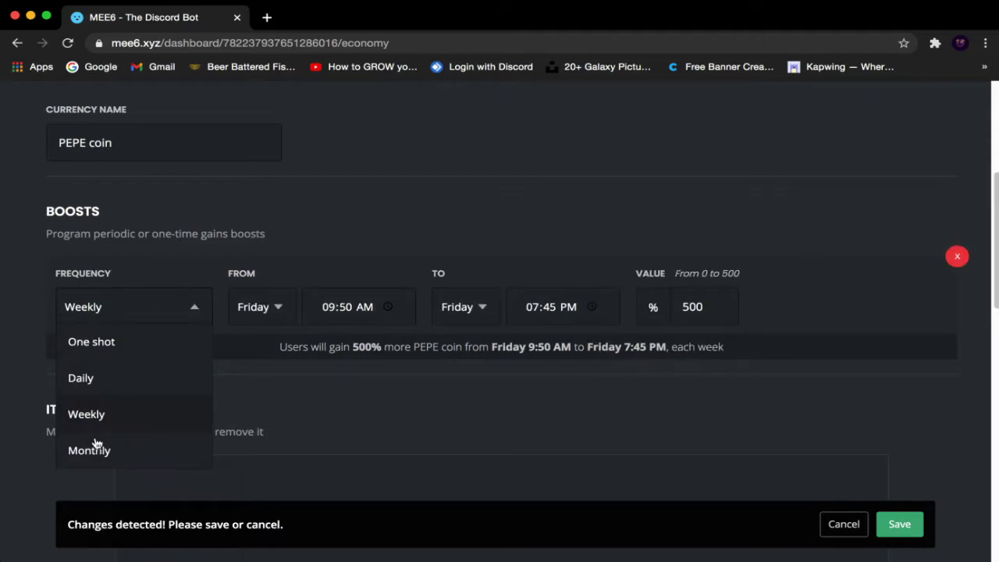
click(92, 449)
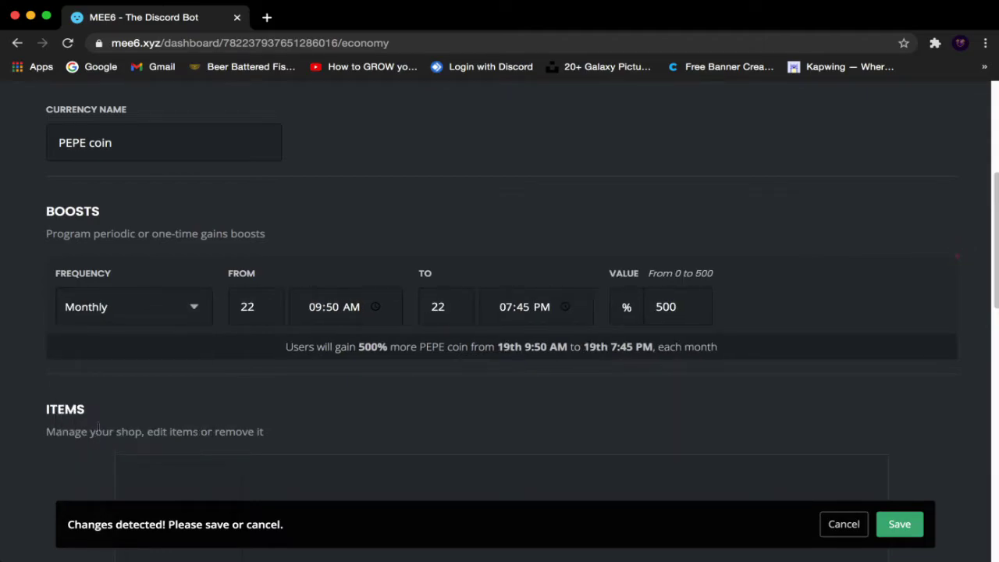
click(116, 320)
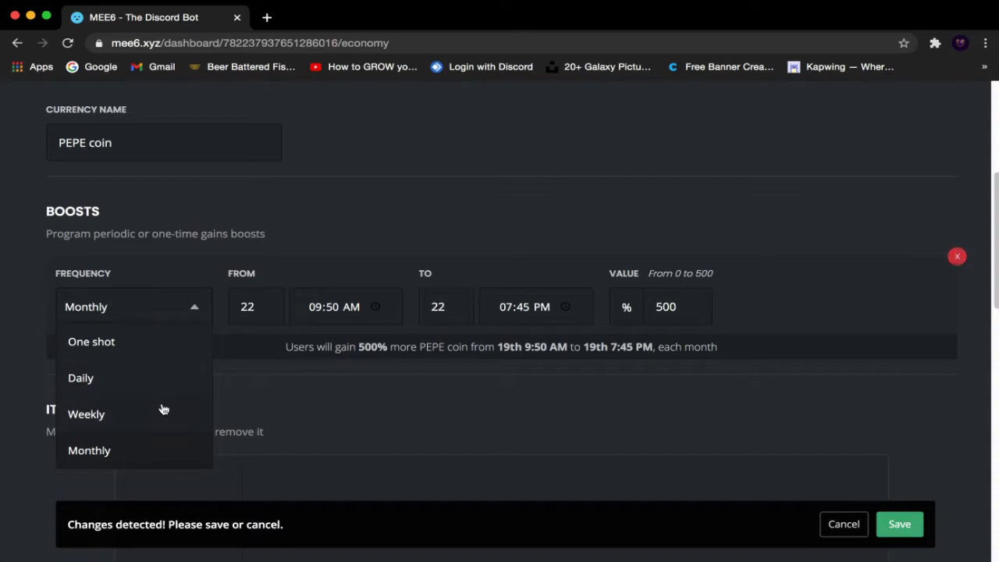
click(332, 416)
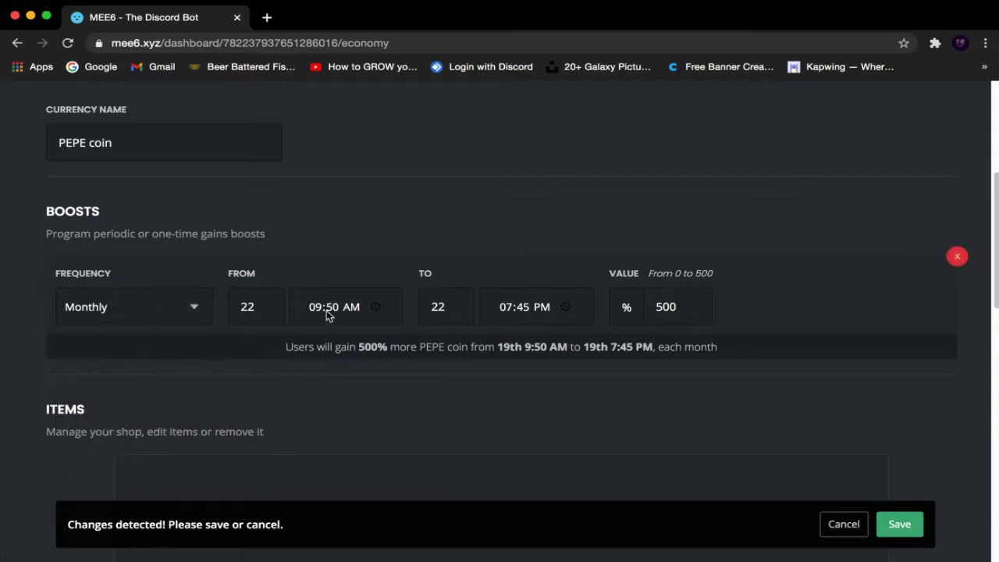
Step: Start a new shop item in the Items section and name it "EonPlix coin"
scroll(524, 444, down, 1)
scroll(524, 446, down, 5)
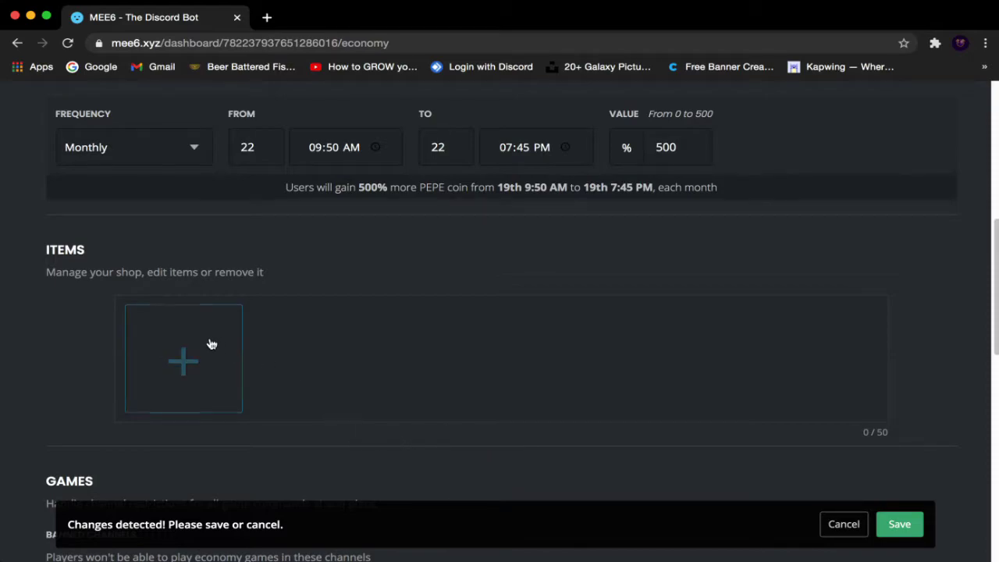
click(184, 361)
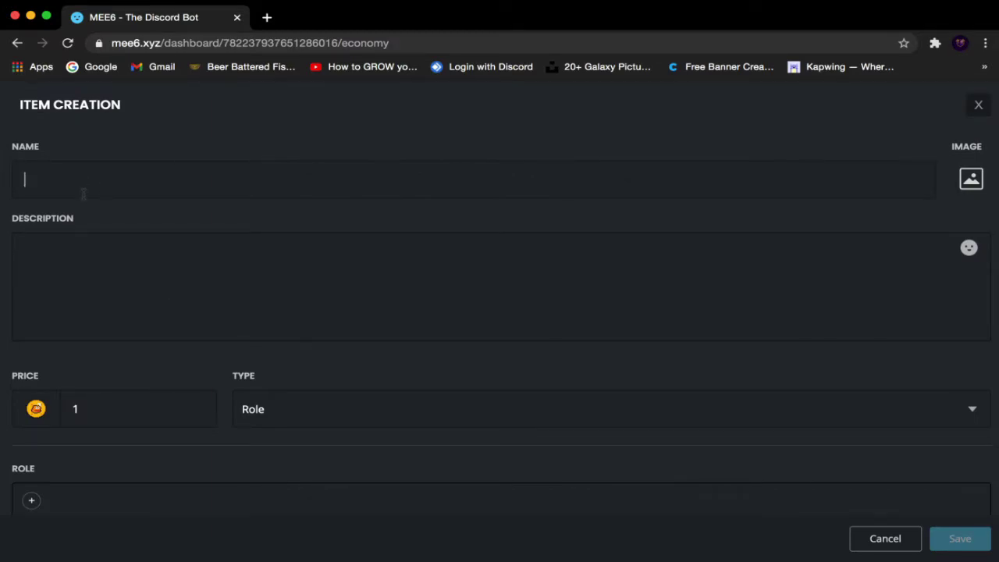
text(pepe)
key(BackSpace)
key(BackSpace)
key(BackSpace)
key(BackSpace)
key(BackSpace)
text(EonPlix coin)
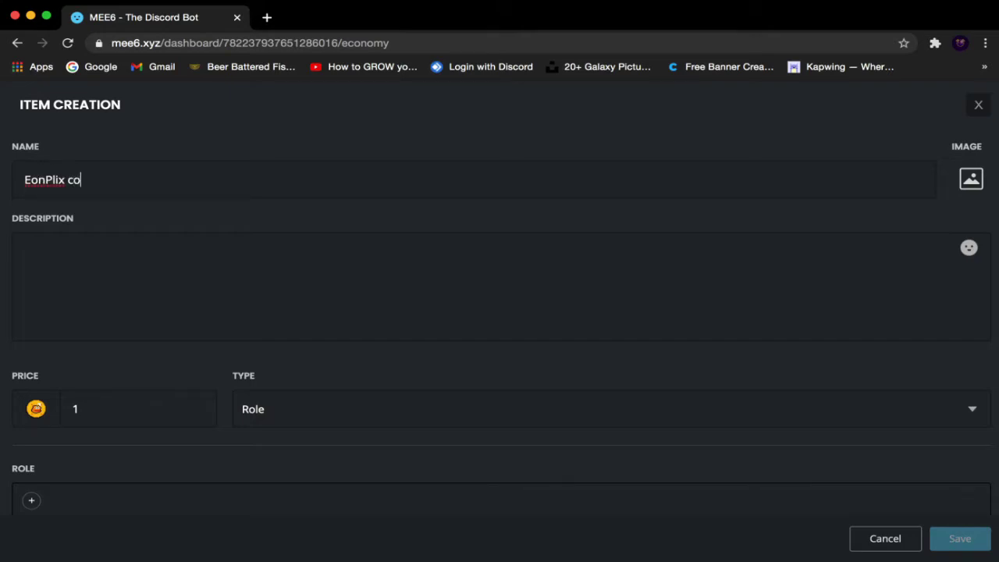
Step: Enter "It will give you amazing luck." as the item's description and look at the available emojis without adding one
click(76, 260)
drag(115, 183, 3, 170)
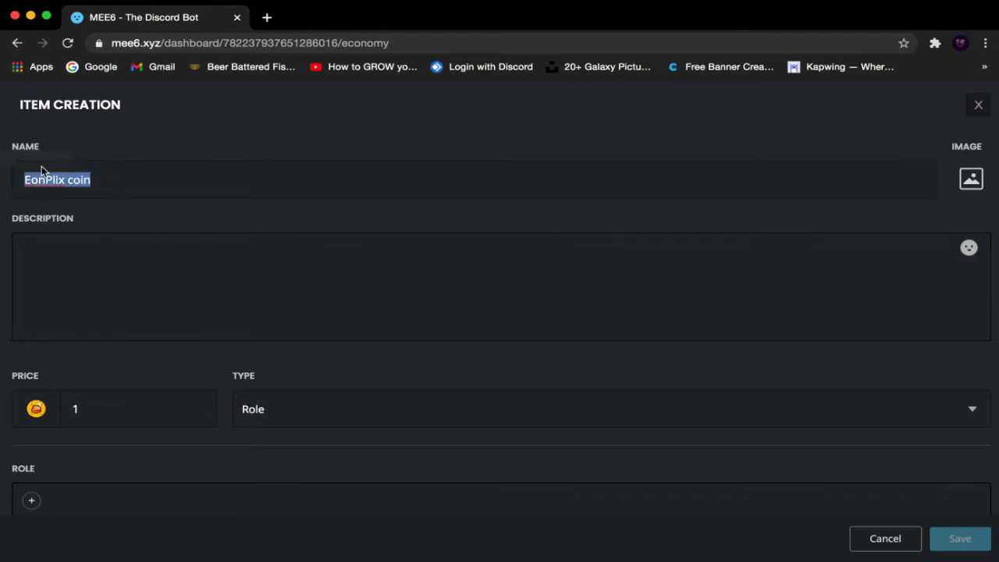
click(64, 256)
text(It)
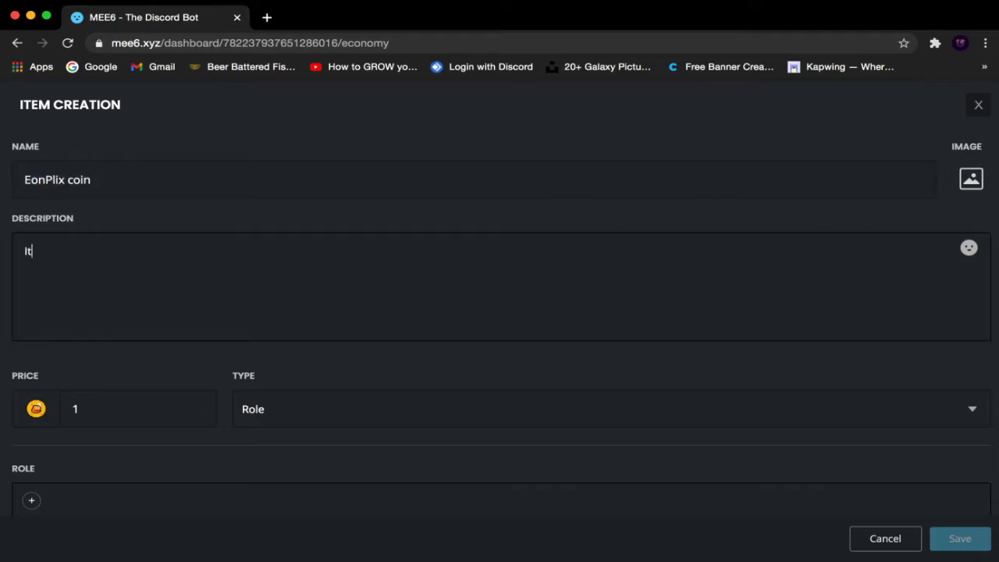
text( will give you amazing )
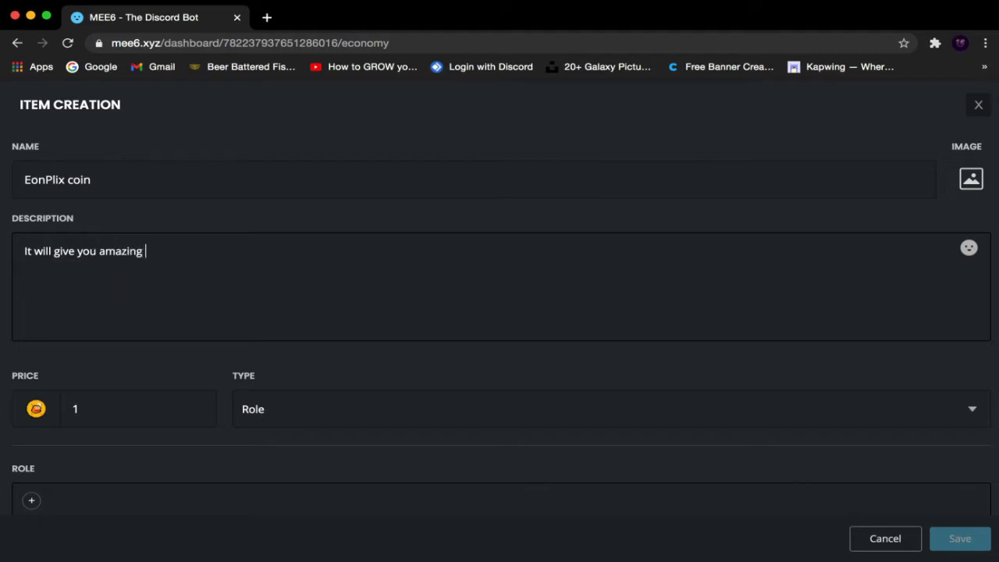
text(luck.)
click(969, 248)
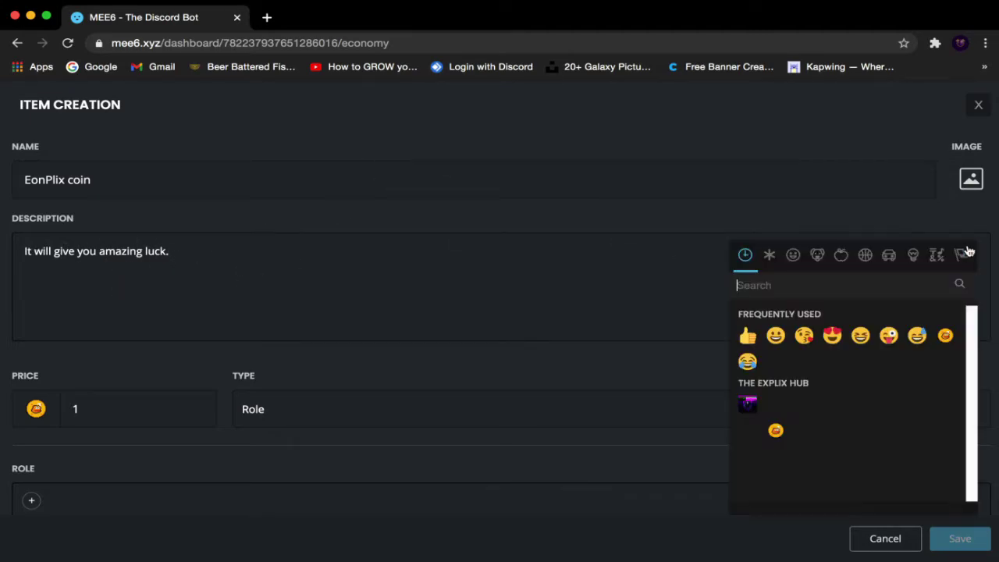
click(685, 225)
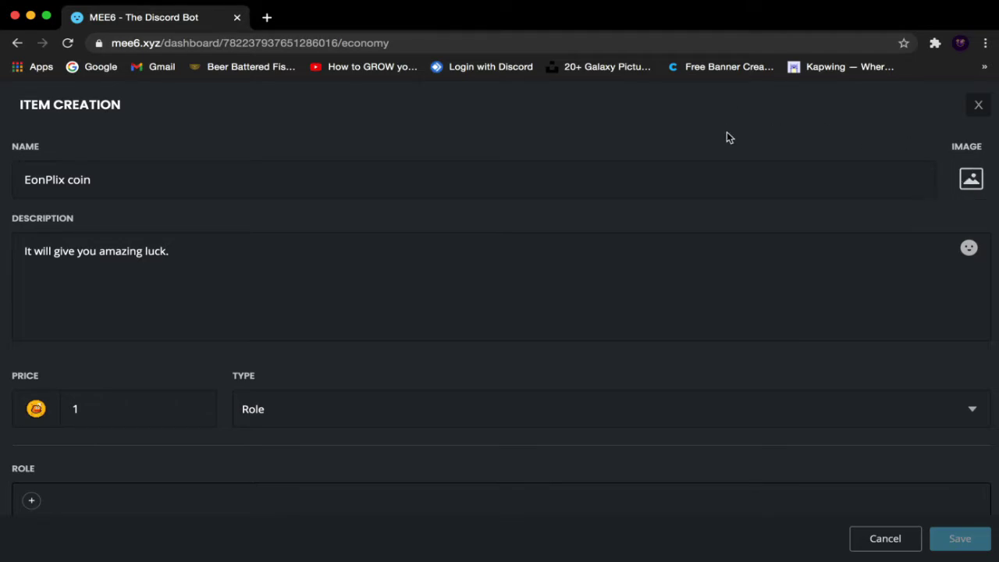
Step: Set the item's price to 50
scroll(497, 434, down, 2)
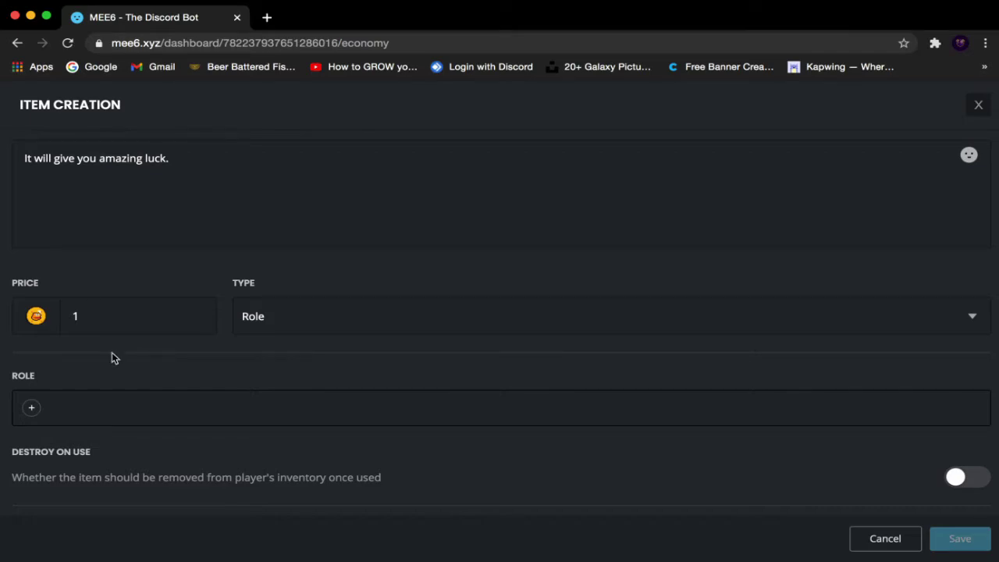
key(BackSpace)
mouse_move(25, 306)
text(50)
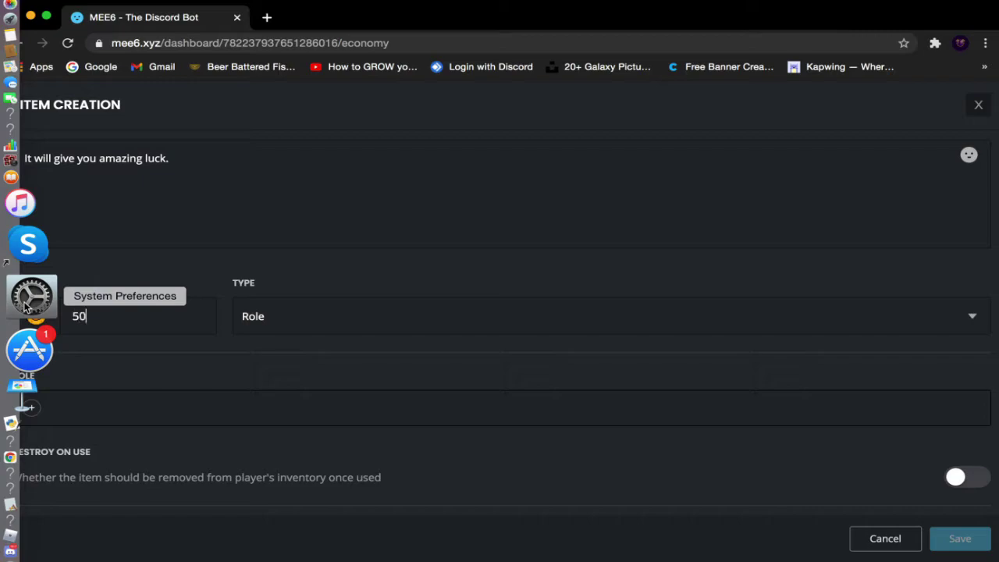
Step: Check the item types, keep Role, and assign the Event Winner role to the item
click(289, 326)
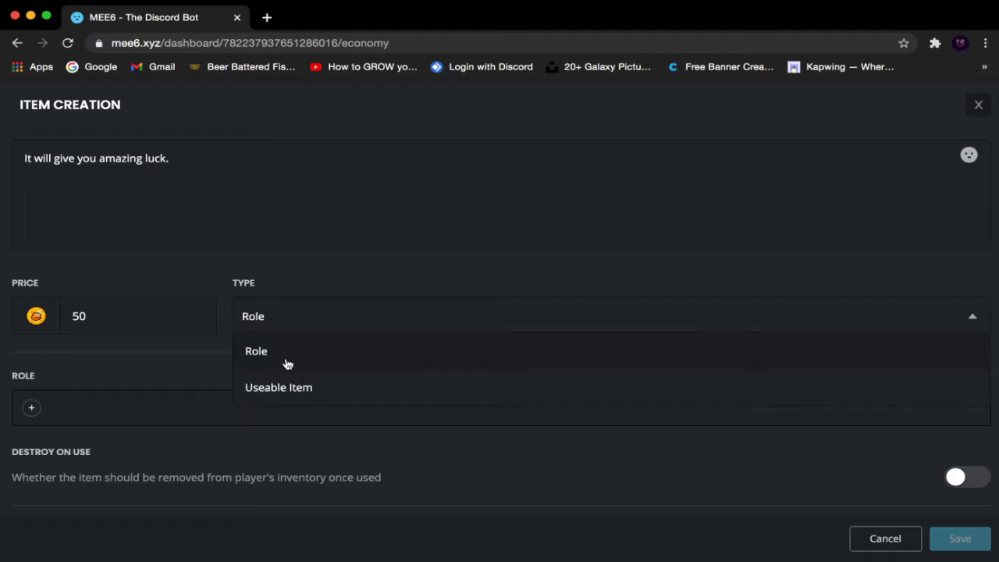
click(179, 362)
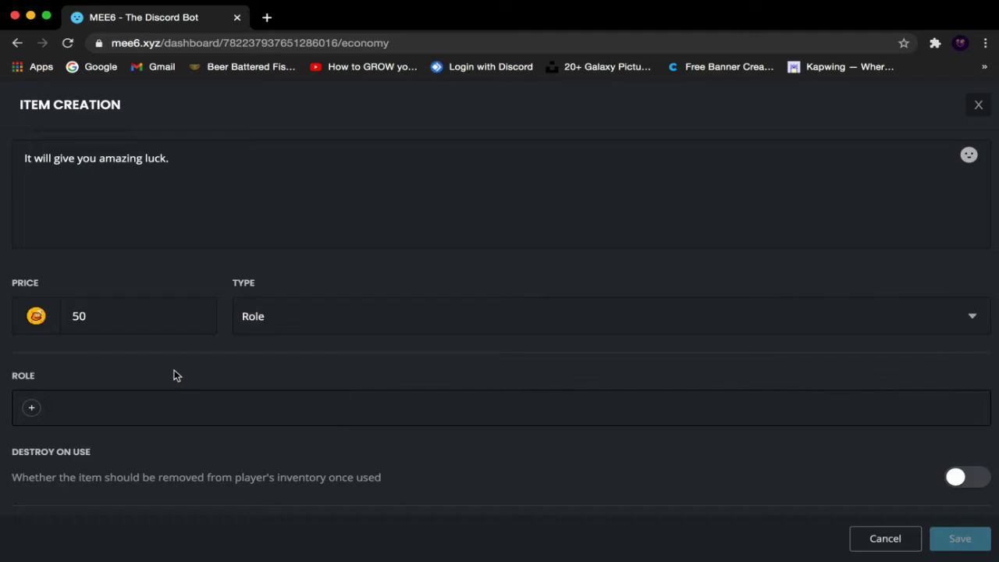
scroll(175, 375, down, 1)
click(31, 349)
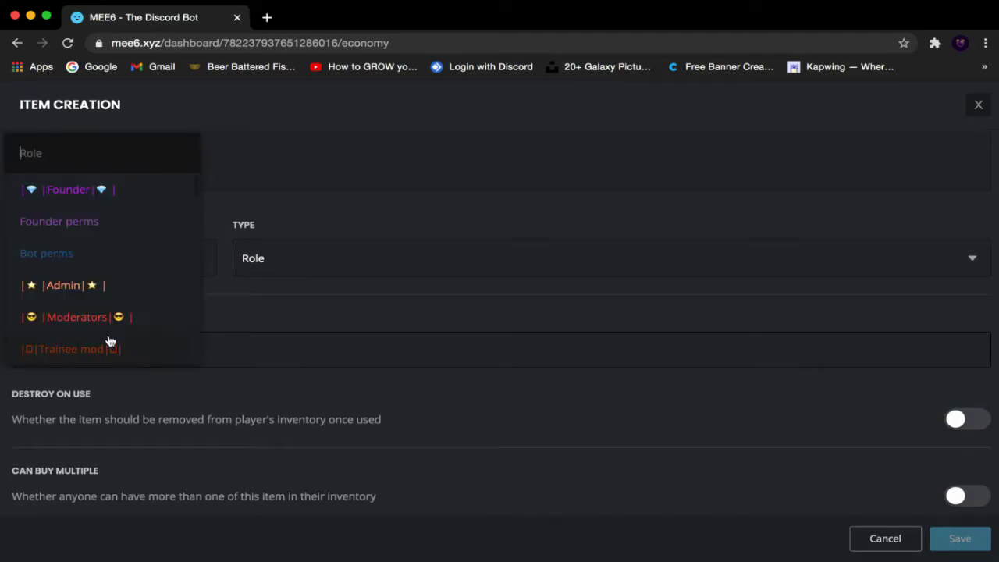
text(w)
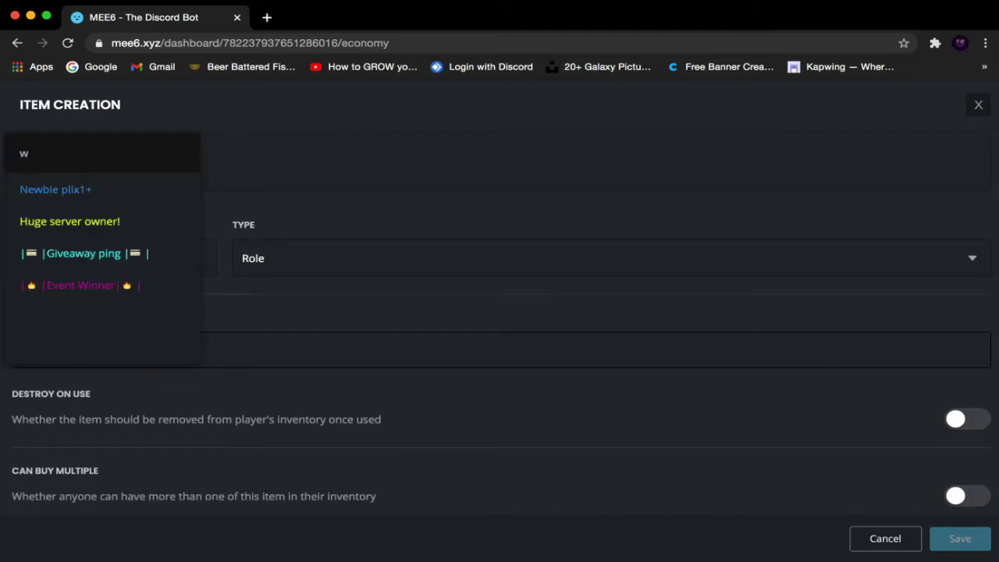
click(91, 287)
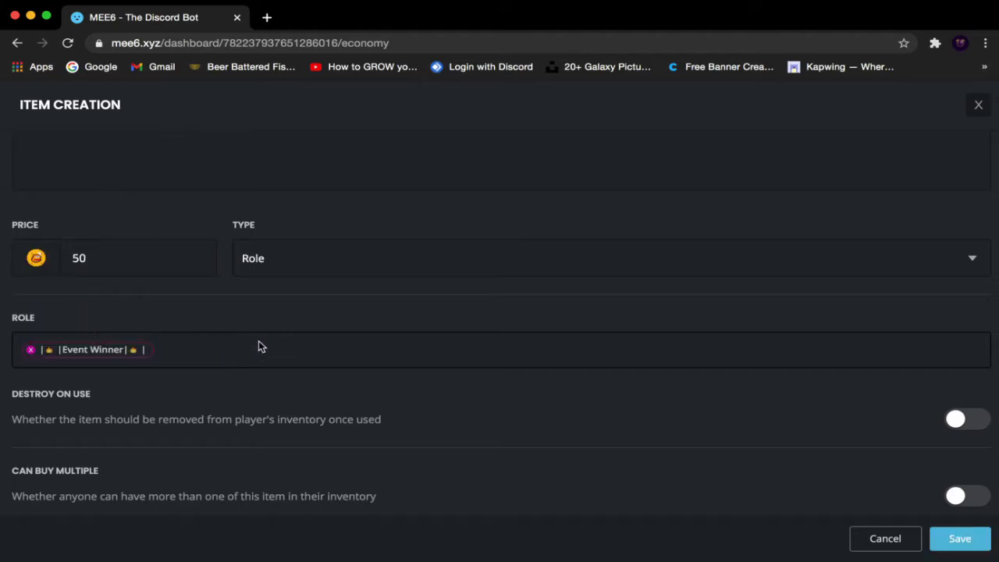
scroll(323, 309, down, 1)
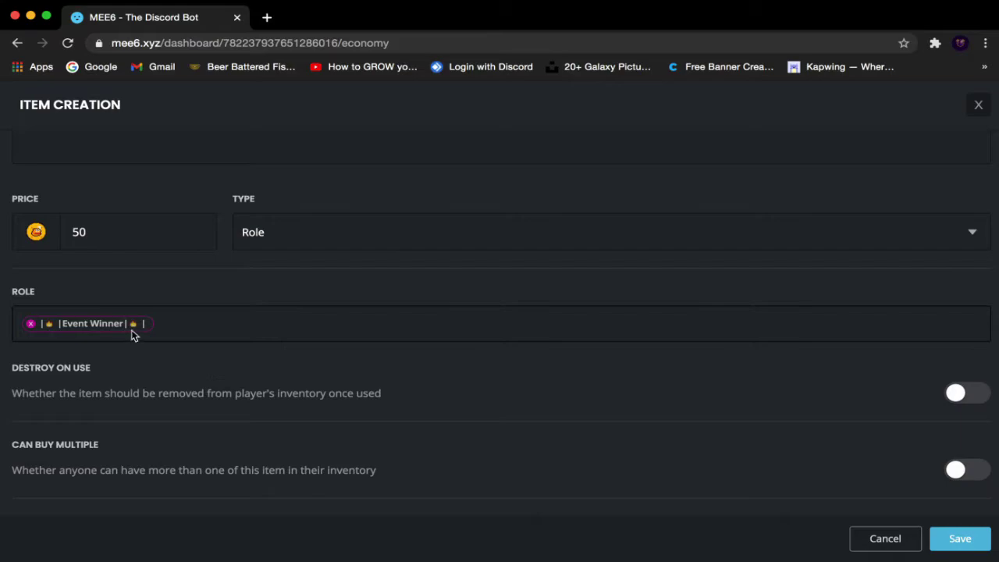
Step: Review the item's details and enable Destroy on Use so it is removed from the inventory once used
drag(96, 232, 60, 233)
scroll(184, 293, up, 6)
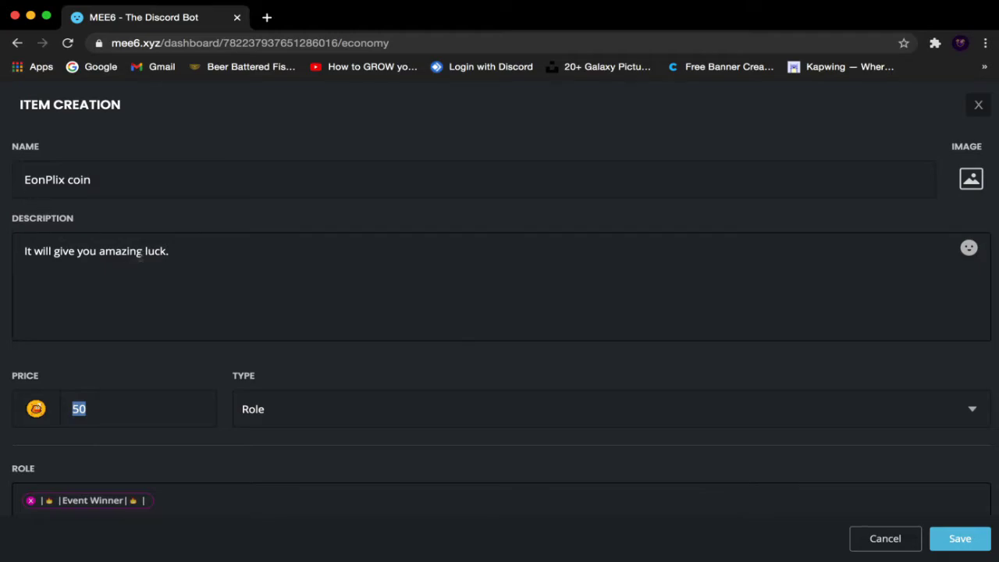
scroll(173, 289, down, 8)
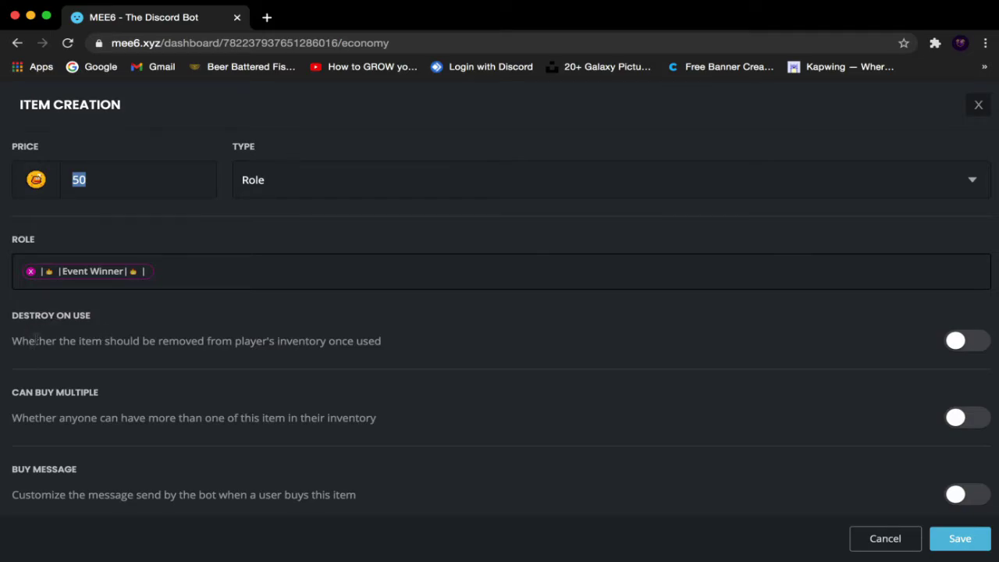
drag(34, 341, 221, 374)
click(375, 307)
click(956, 343)
scroll(499, 367, down, 1)
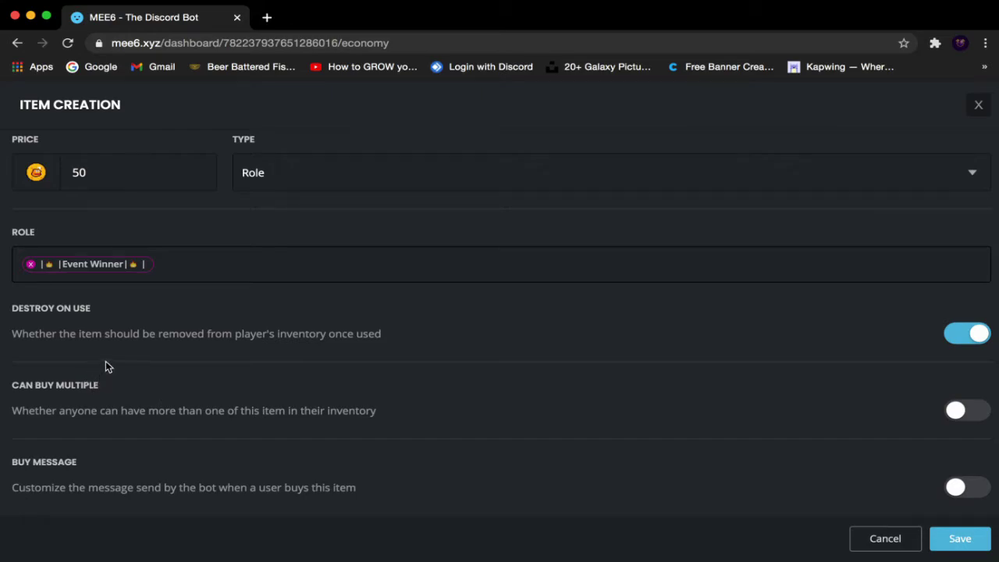
Step: Allow players to buy multiple of the item, with a maximum amount of 5 per player
right_click(130, 397)
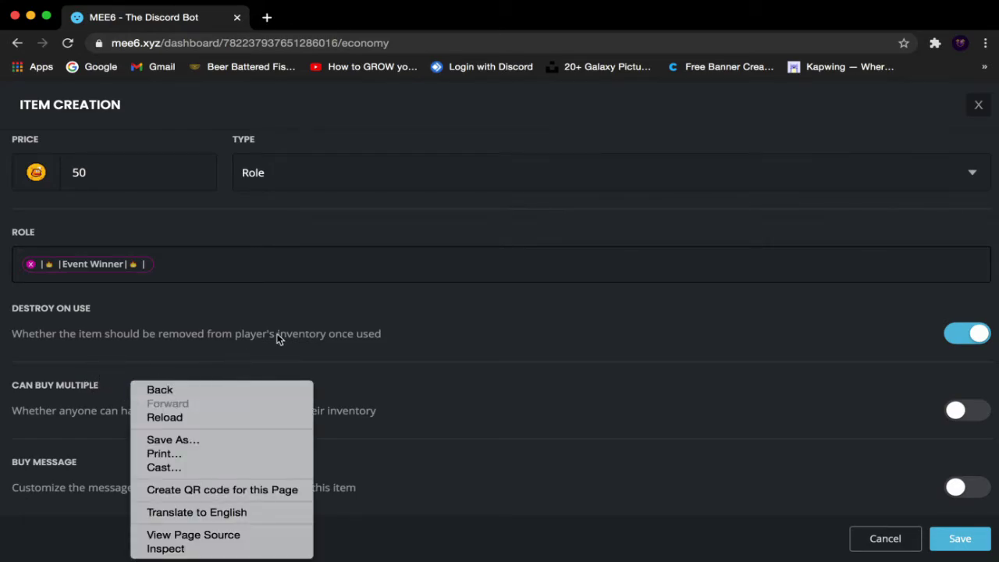
click(290, 358)
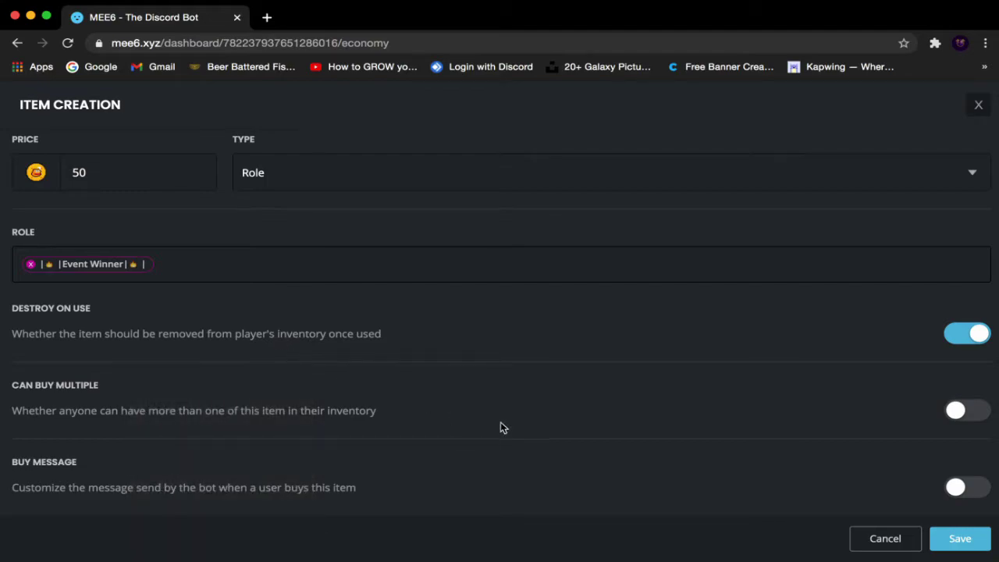
click(978, 416)
scroll(421, 374, down, 1)
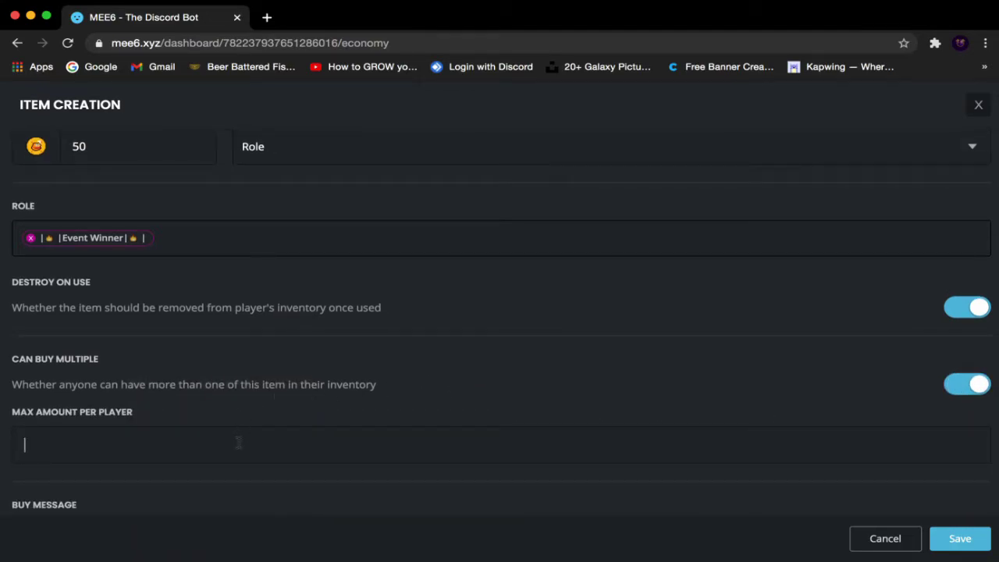
text(5)
scroll(588, 398, down, 1)
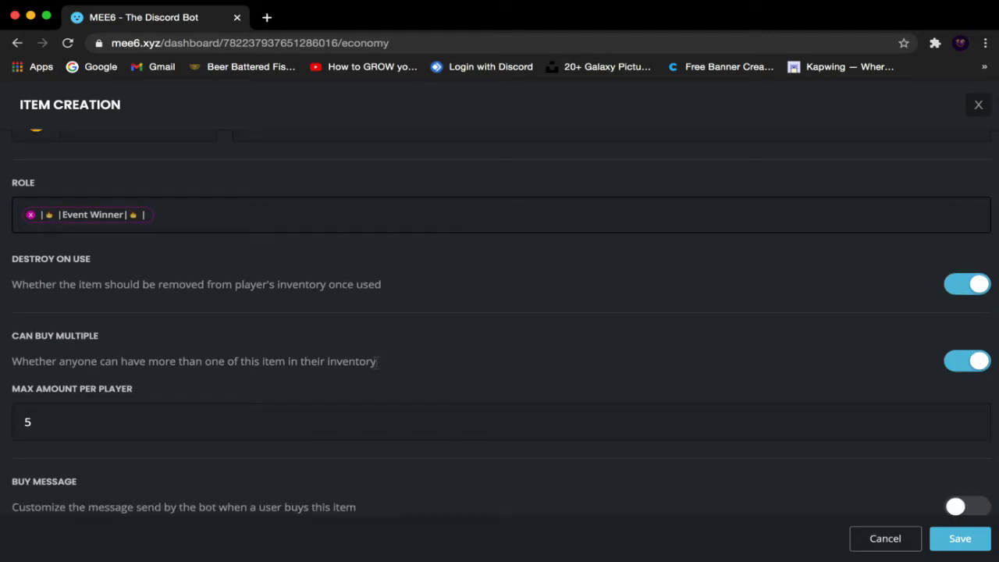
Step: Enable the custom buy message, enter "Thanks for buying amazing :D", and return to the beginning of the item form
scroll(384, 352, down, 1)
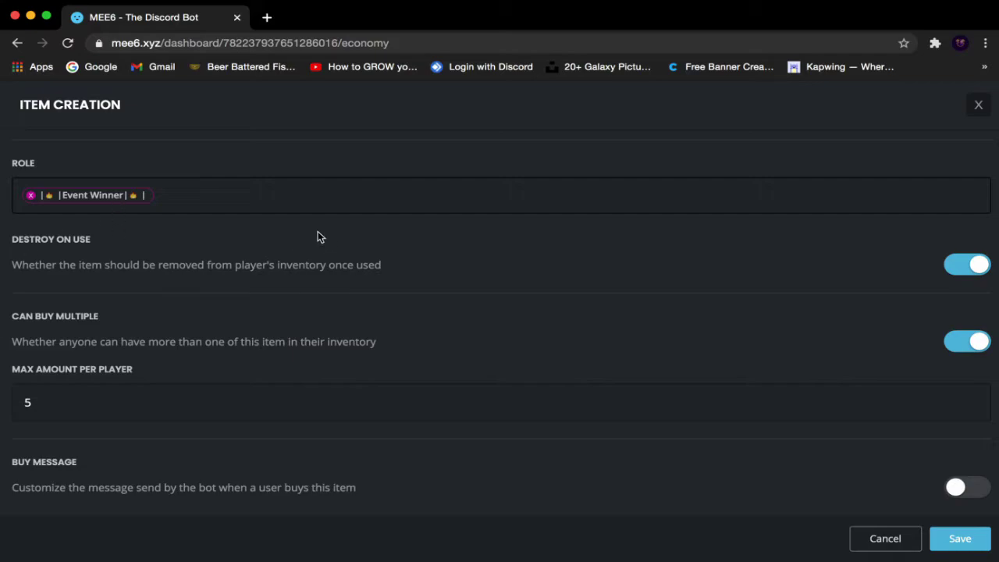
scroll(325, 238, up, 5)
scroll(420, 393, down, 4)
click(954, 491)
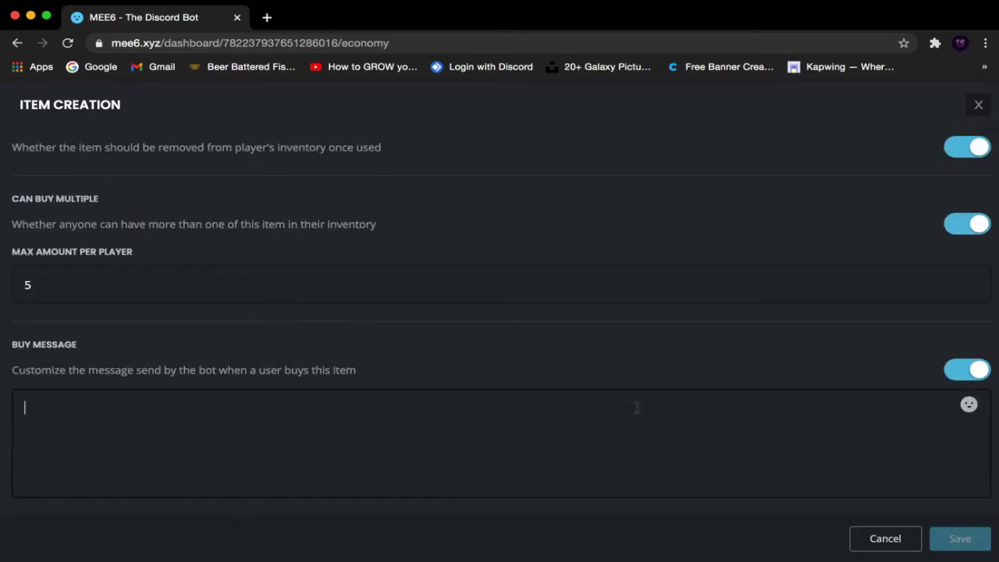
text(Thanks for buying am)
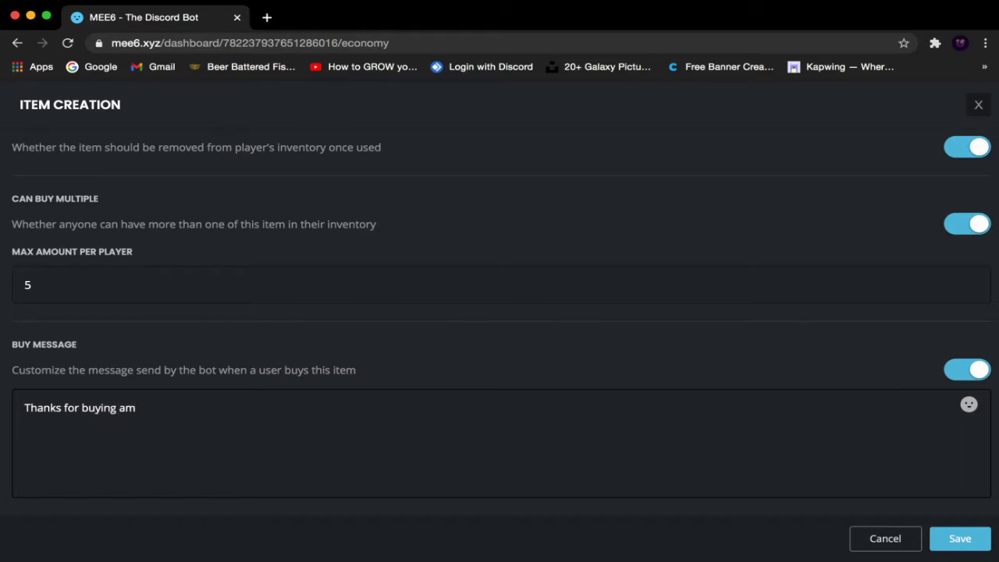
text(az)
key(BackSpace)
text(sing :D)
click(148, 408)
key(BackSpace)
text(z)
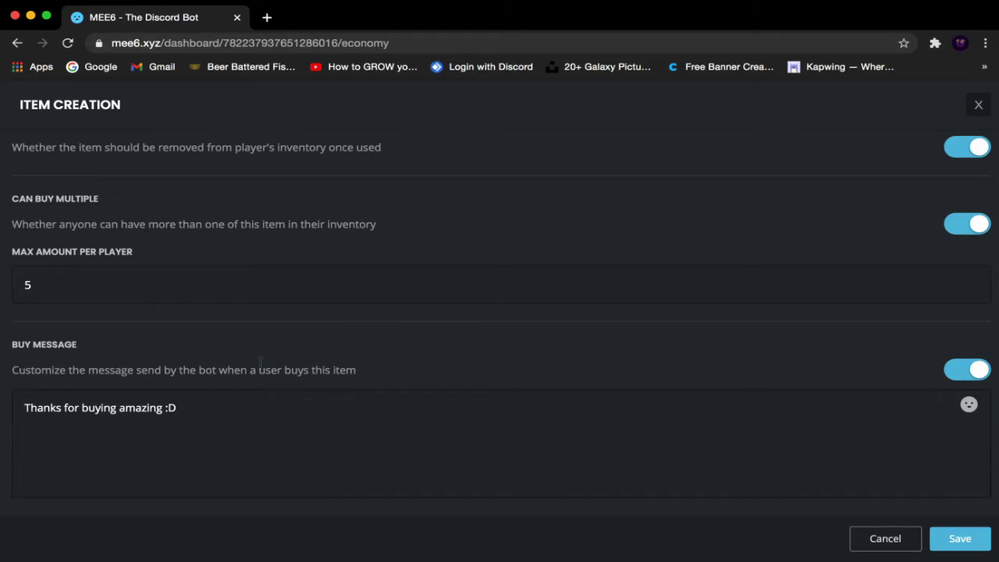
scroll(296, 345, up, 6)
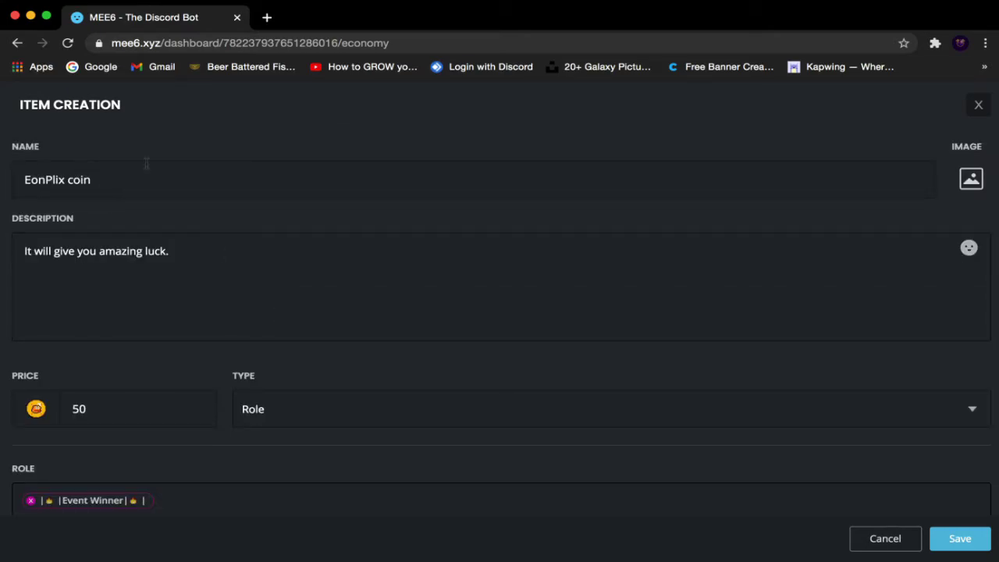
Step: Recheck the buy message and change the item's type from Role to Useable Item
scroll(174, 444, down, 6)
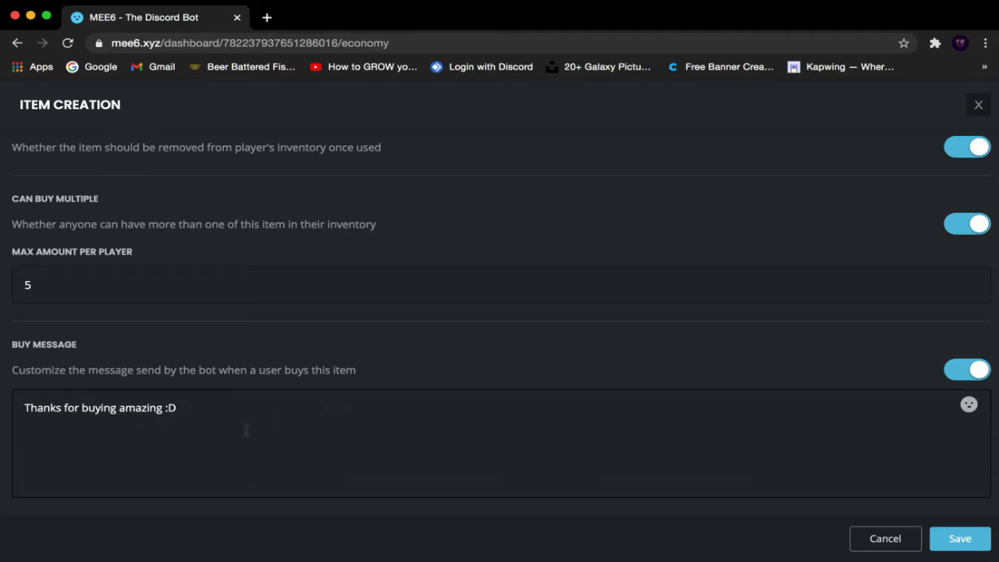
drag(201, 408, 23, 407)
click(312, 355)
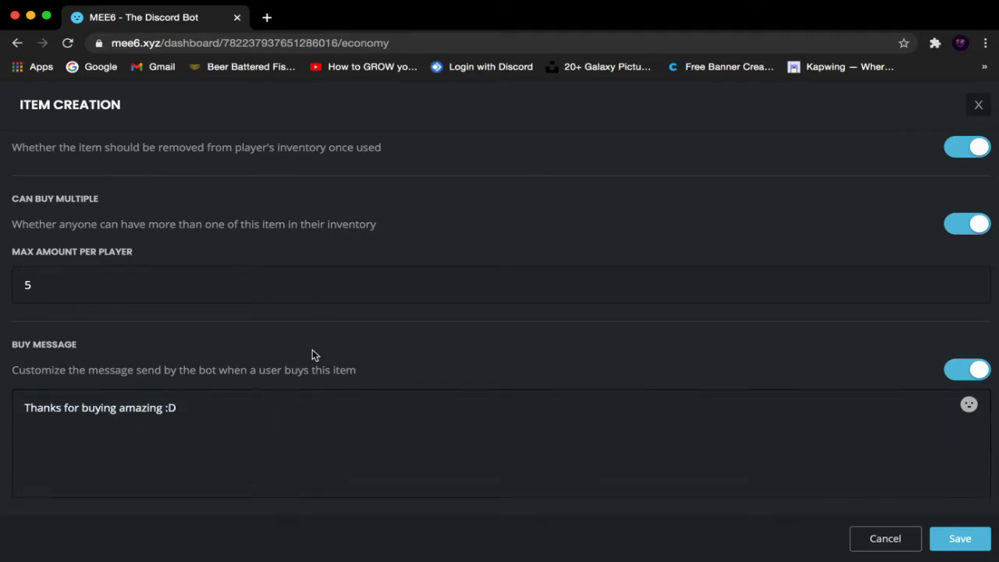
scroll(312, 355, up, 4)
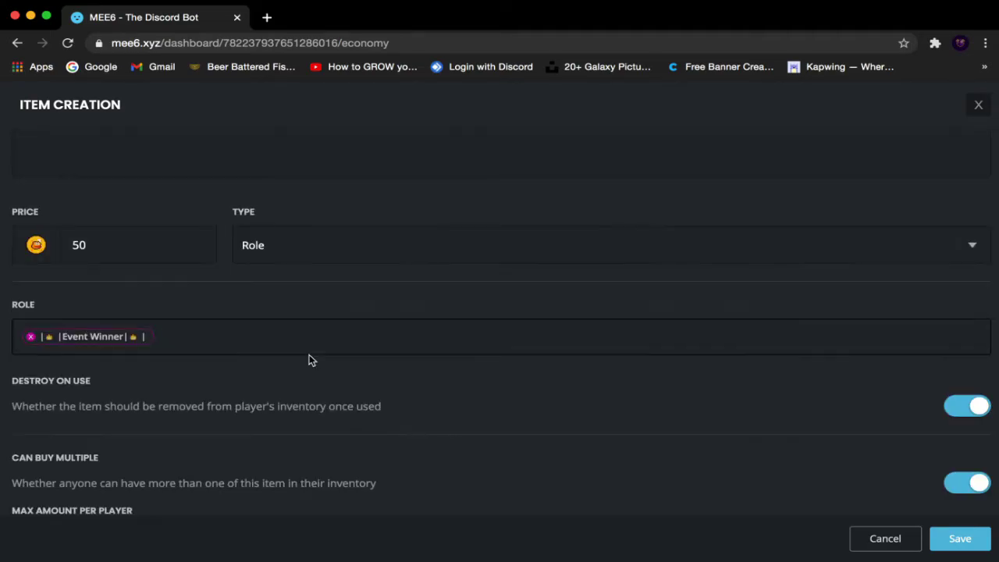
click(316, 247)
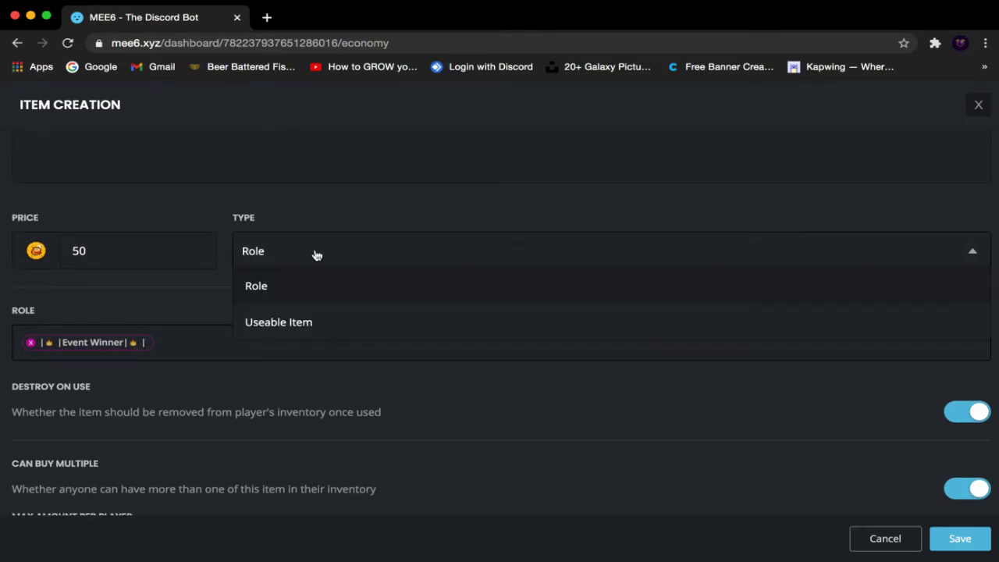
click(302, 326)
scroll(301, 328, up, 2)
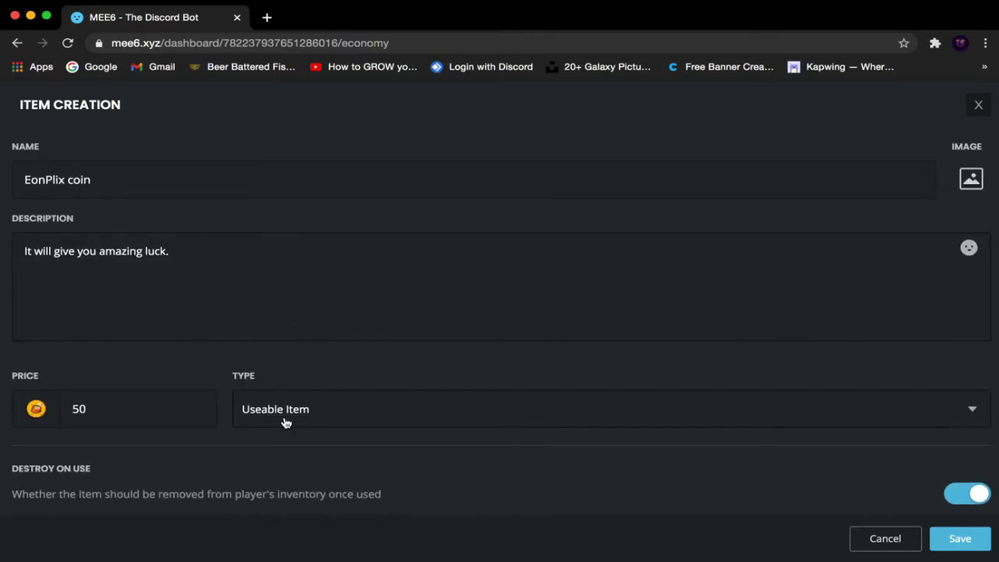
Step: Keep the item's name and set its price to 45
triple_click(104, 186)
click(261, 195)
scroll(188, 248, down, 3)
drag(121, 312, 45, 296)
key(BackSpace)
text(45)
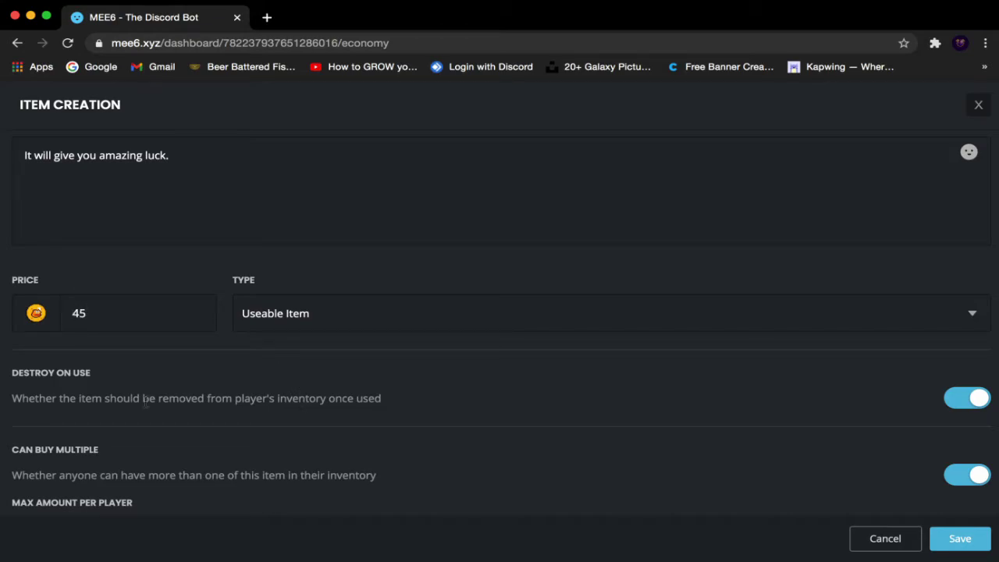
Step: Keep Can Buy Multiple enabled and set the maximum amount per player to 2
scroll(148, 398, down, 5)
scroll(178, 361, up, 3)
scroll(175, 324, up, 2)
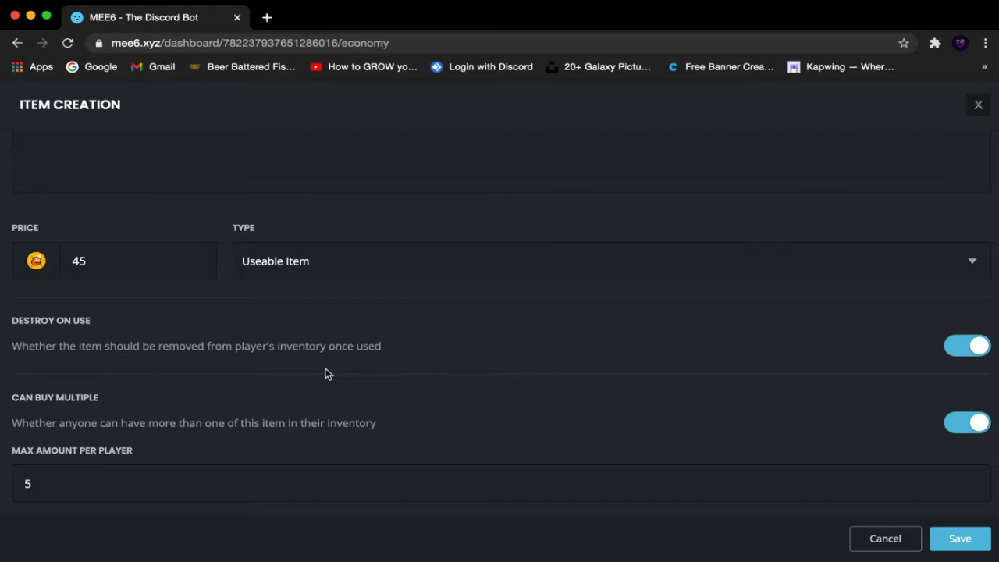
scroll(327, 377, down, 1)
drag(78, 442, 11, 433)
key(BackSpace)
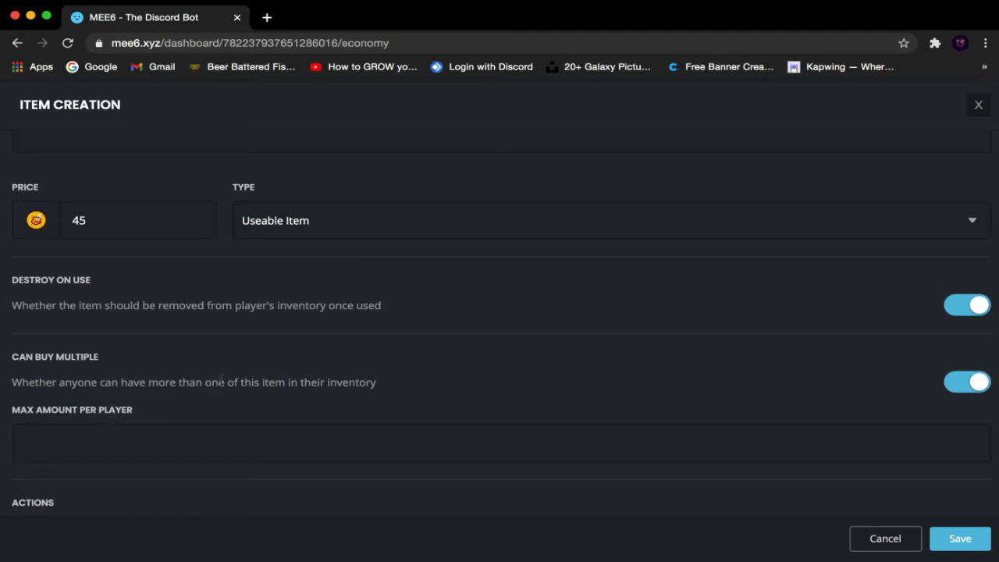
click(944, 384)
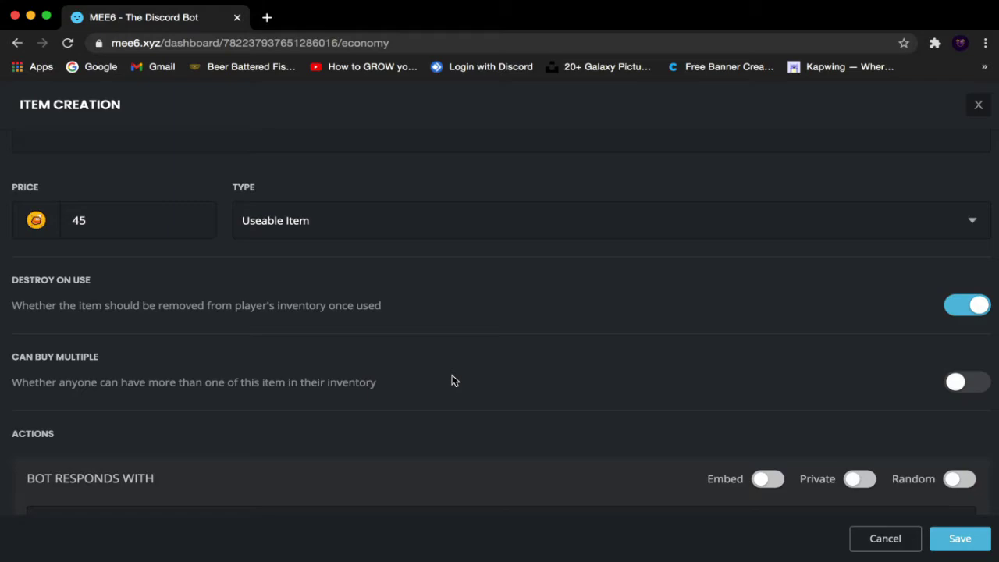
click(947, 385)
click(407, 439)
text(2)
Step: Examine the bot response options in the Actions section and the settings around them
scroll(401, 437, down, 3)
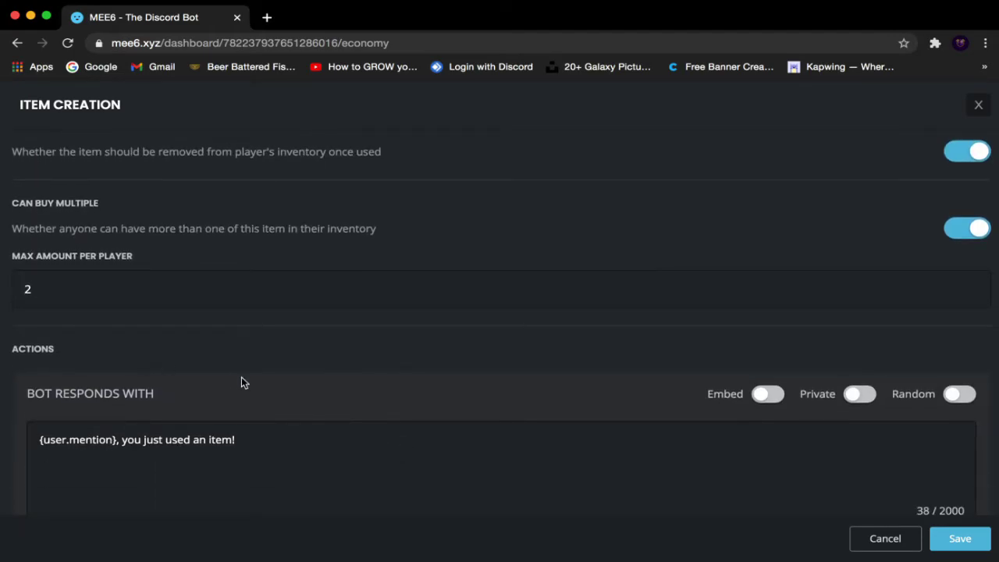
scroll(241, 377, down, 1)
scroll(194, 331, down, 1)
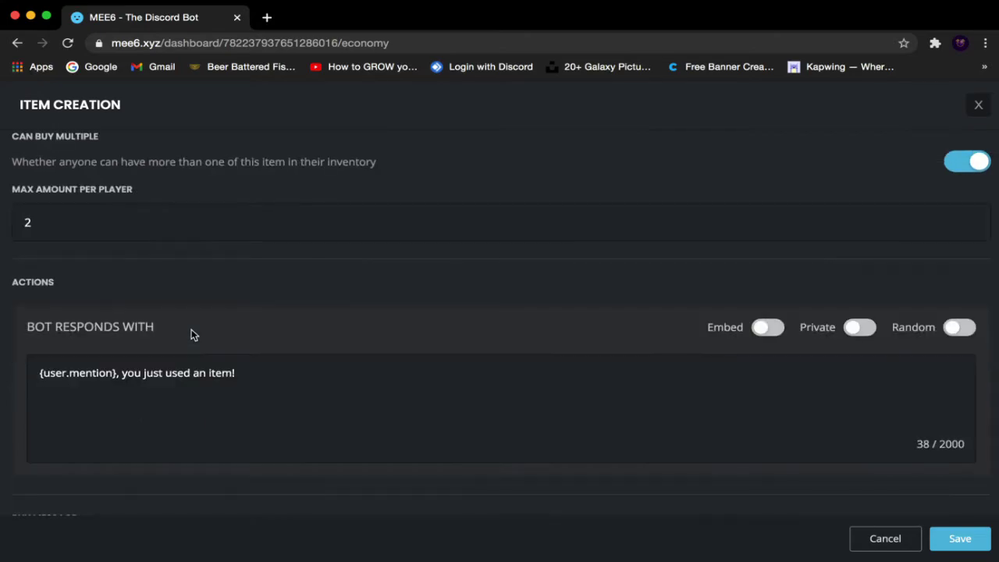
drag(160, 336, 11, 321)
click(301, 295)
scroll(301, 291, down, 1)
scroll(298, 289, up, 2)
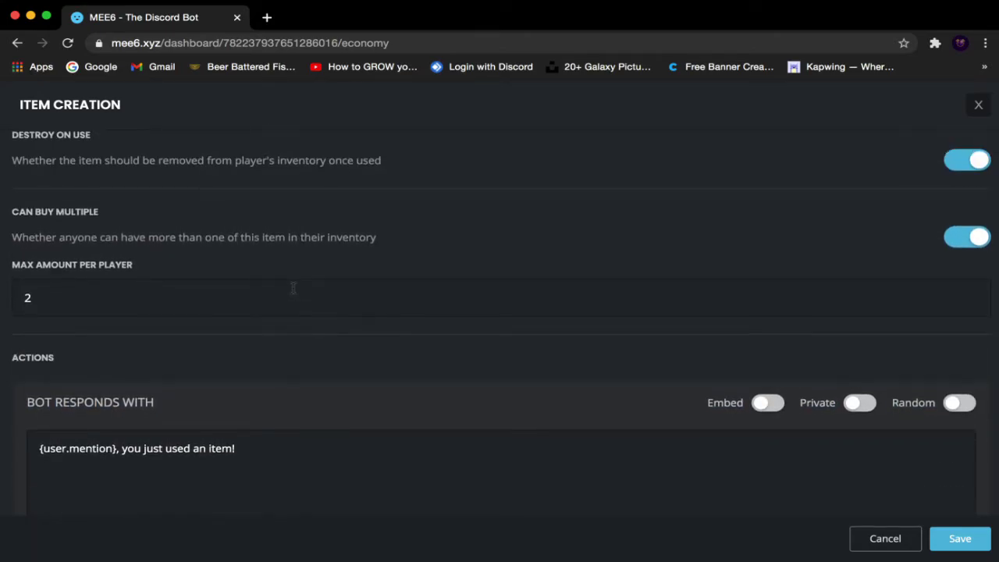
scroll(295, 287, down, 5)
scroll(258, 241, up, 4)
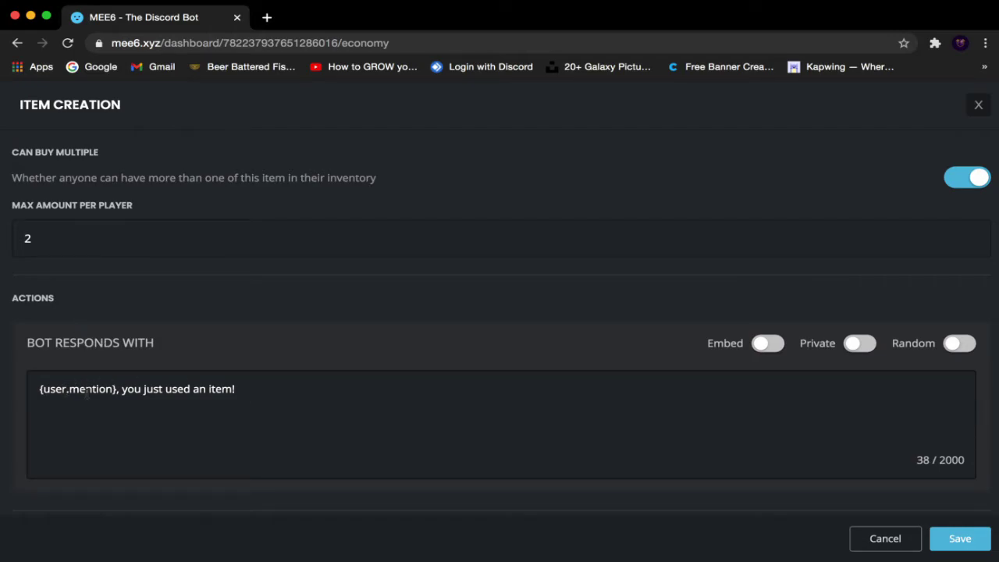
Step: Append "Amazing" to the bot's response message, keeping the {user.mention} variable and the default text
drag(116, 389, 2, 396)
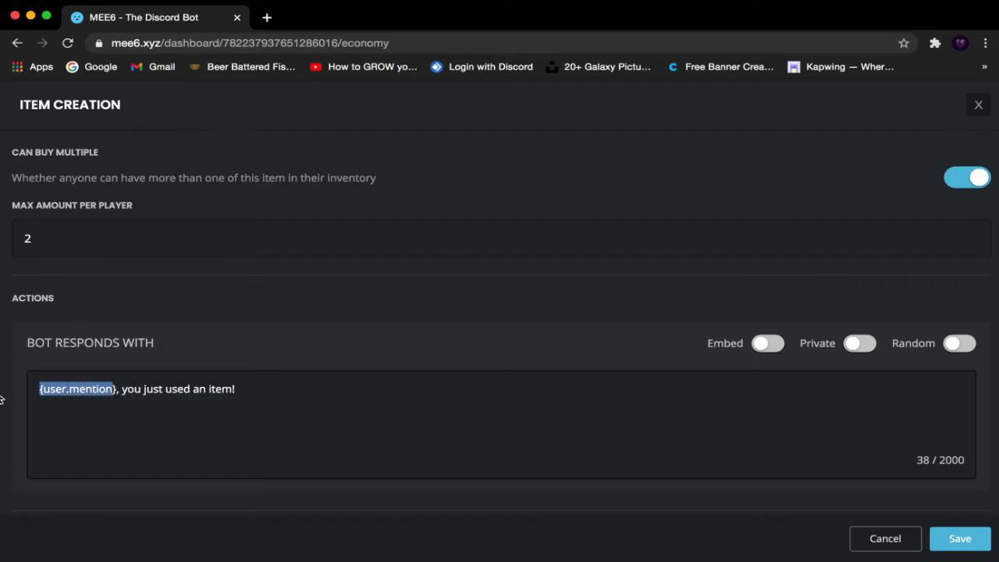
click(293, 410)
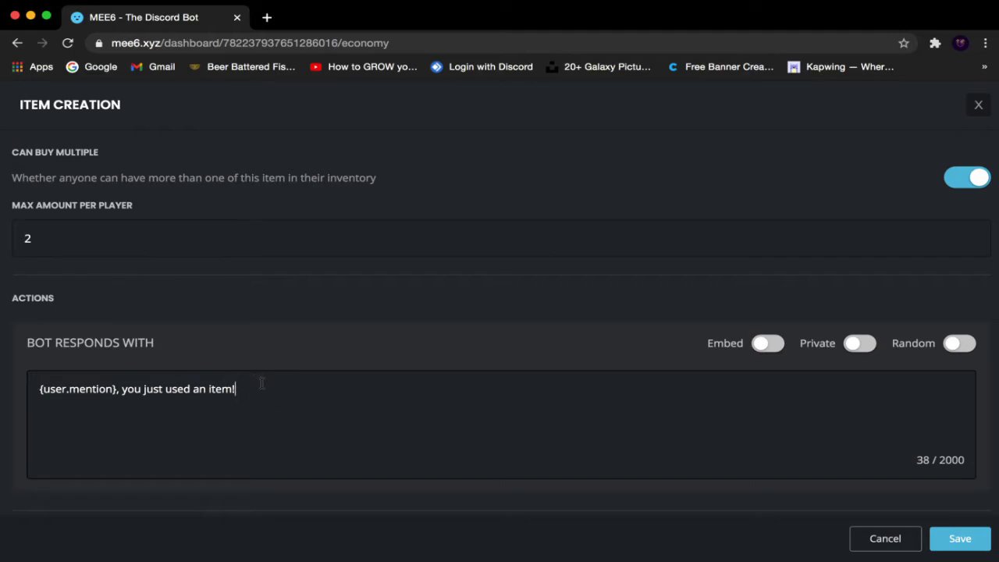
text(Amazing)
click(618, 307)
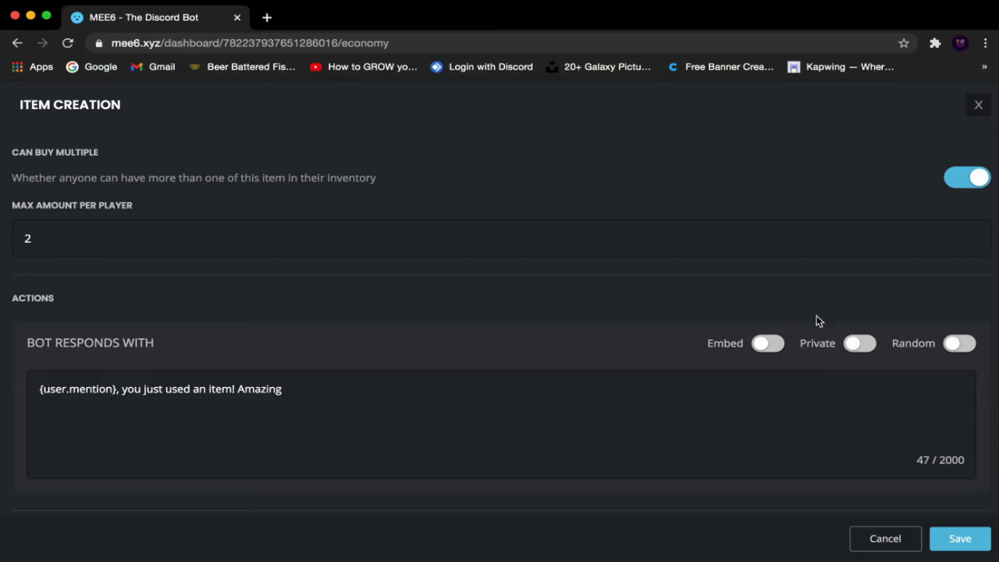
Step: Enable Private for the bot's response and review the whole item form through to the buy message
click(853, 346)
scroll(538, 337, down, 1)
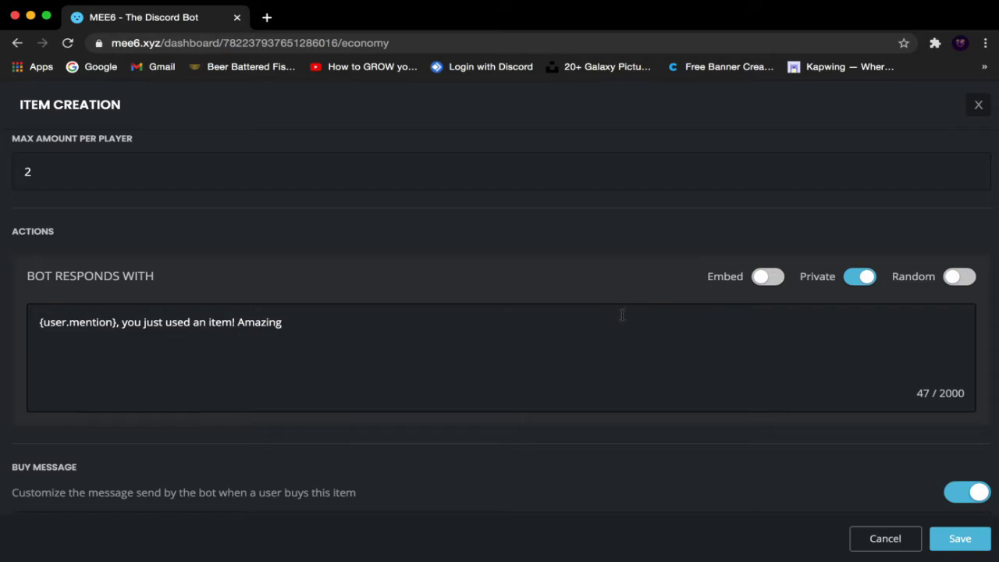
scroll(622, 314, down, 1)
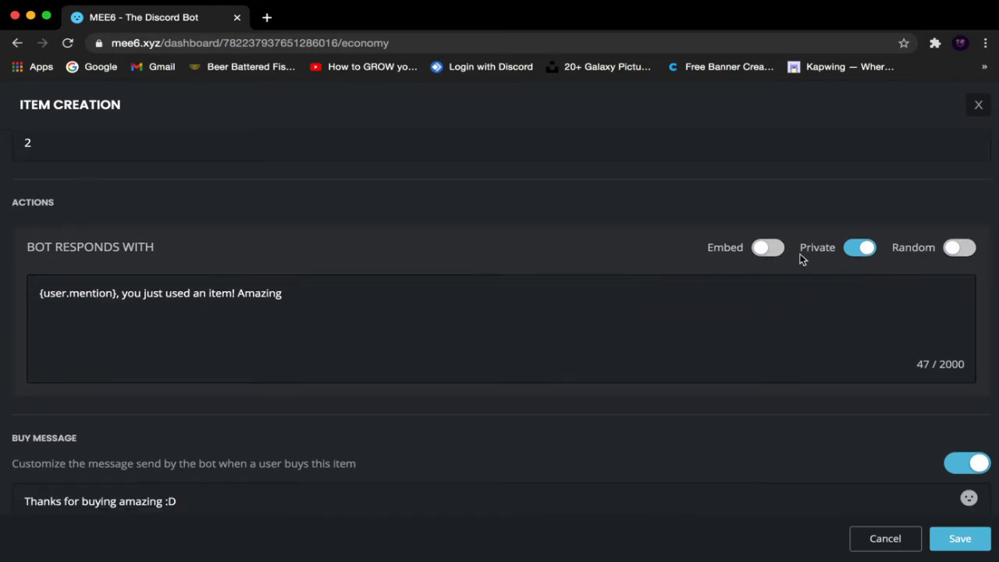
scroll(362, 342, down, 2)
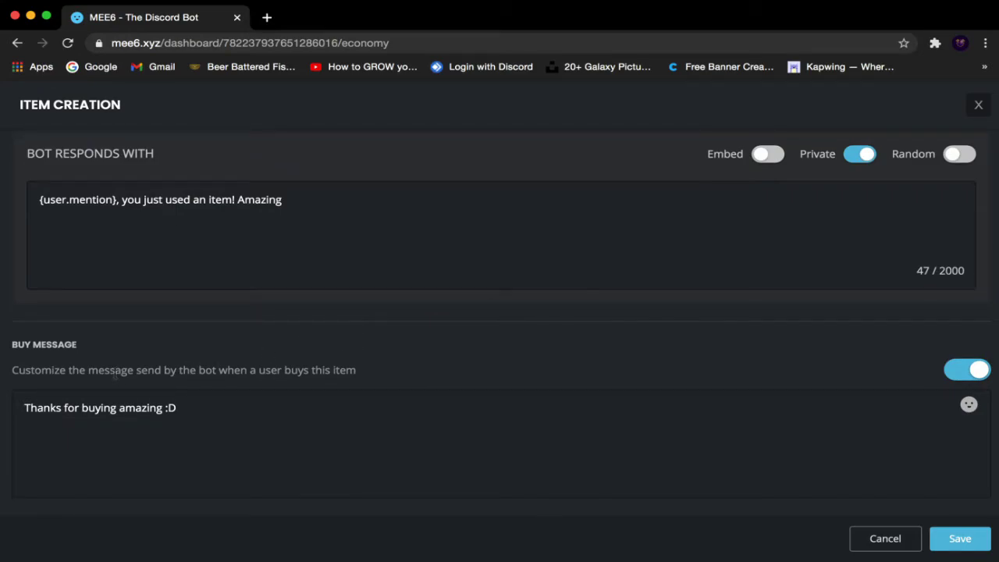
scroll(163, 326, up, 5)
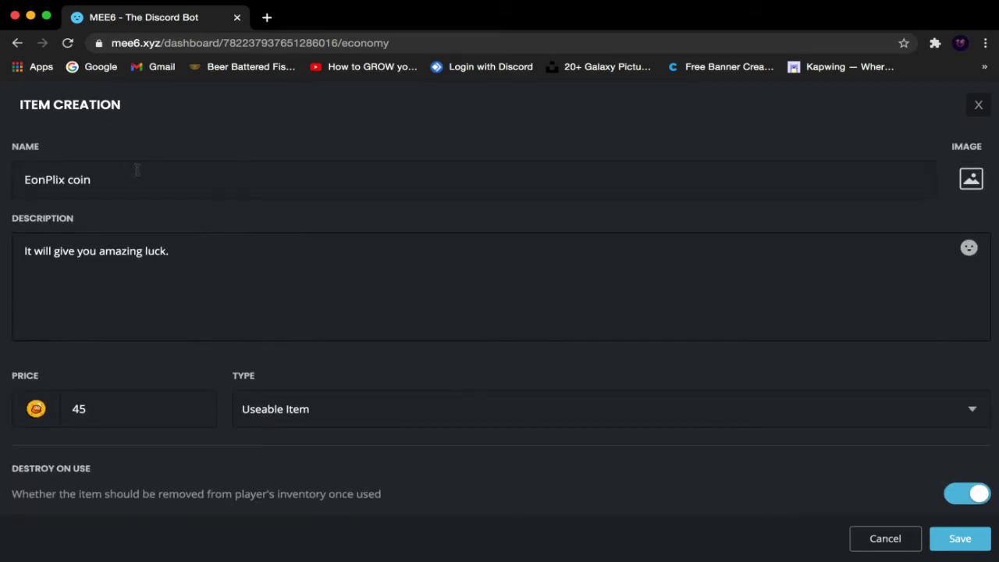
scroll(421, 437, down, 5)
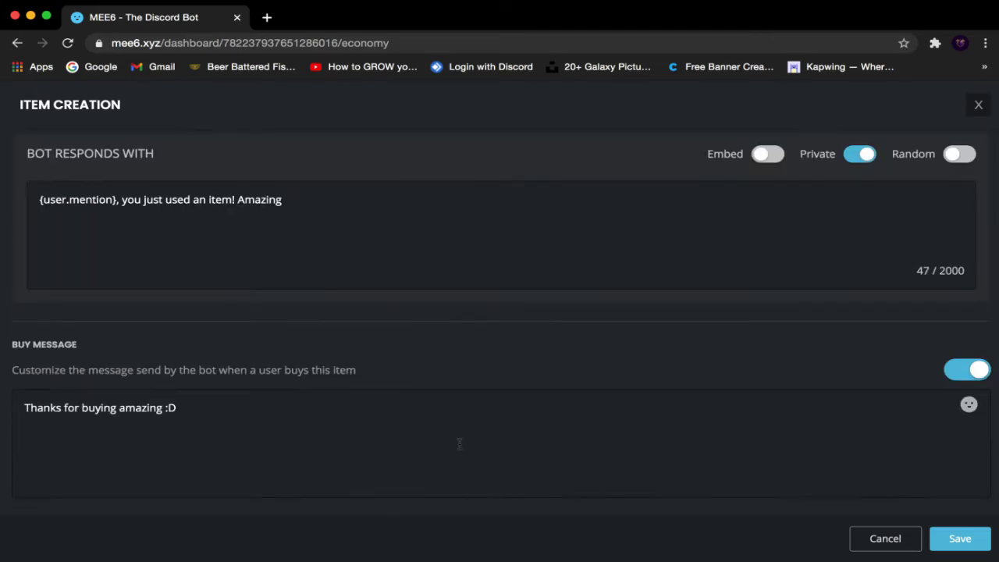